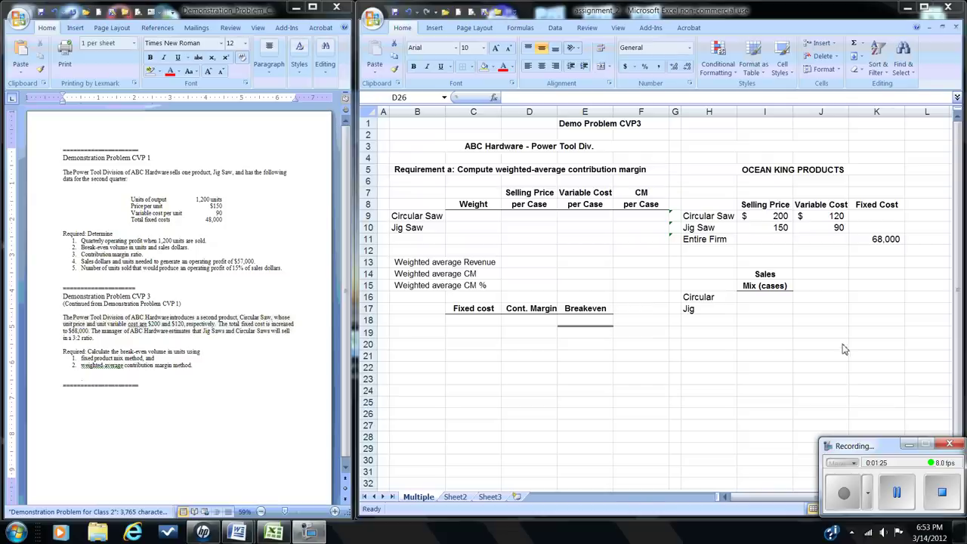
Fill in the sales mix with formulas: =3/5 for Jig in I17 and =2/5 for Circular in I16
click(764, 299)
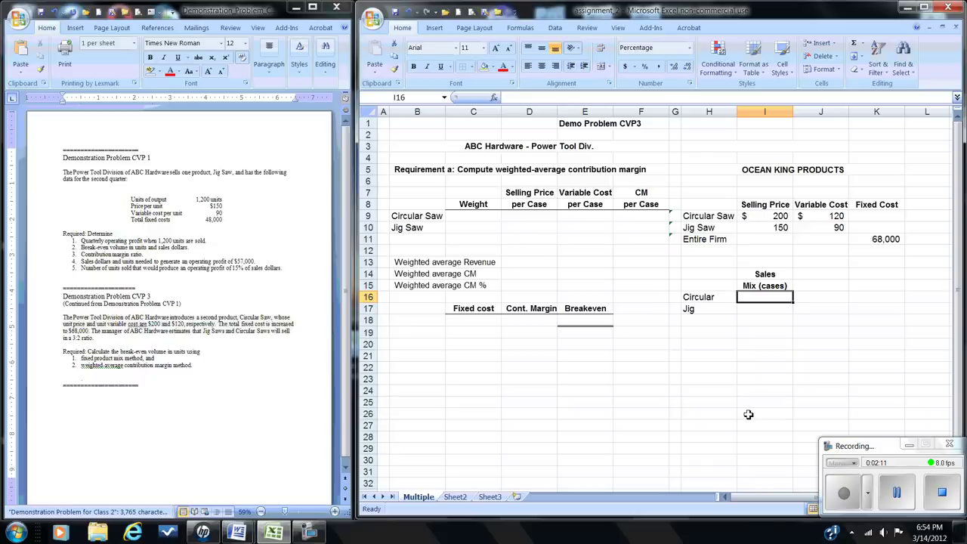
key(Down)
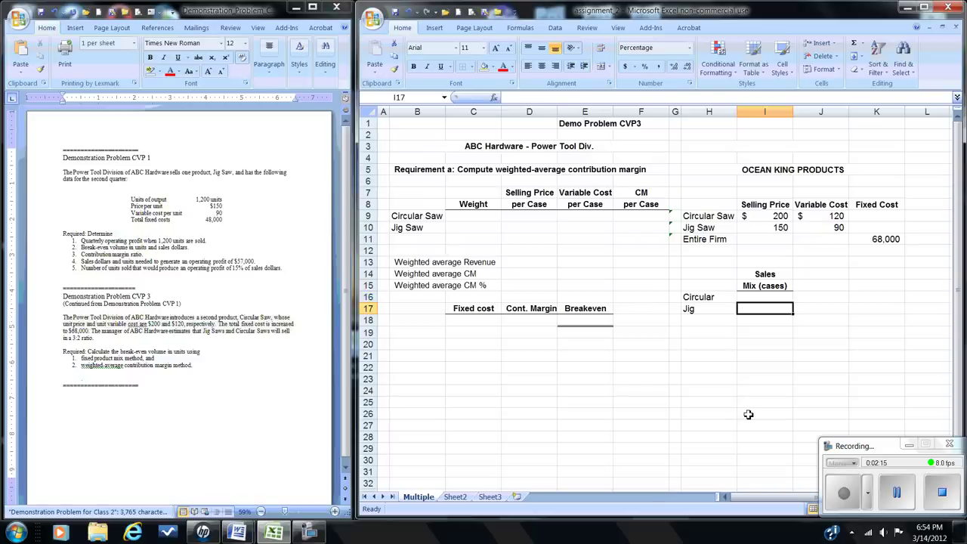
text(=3/5)
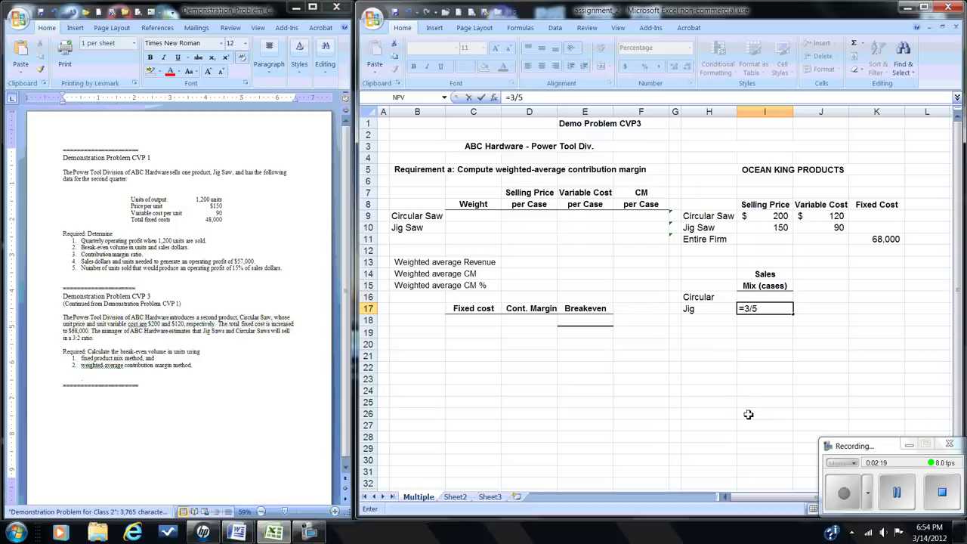
key(Return)
key(Up)
key(Up)
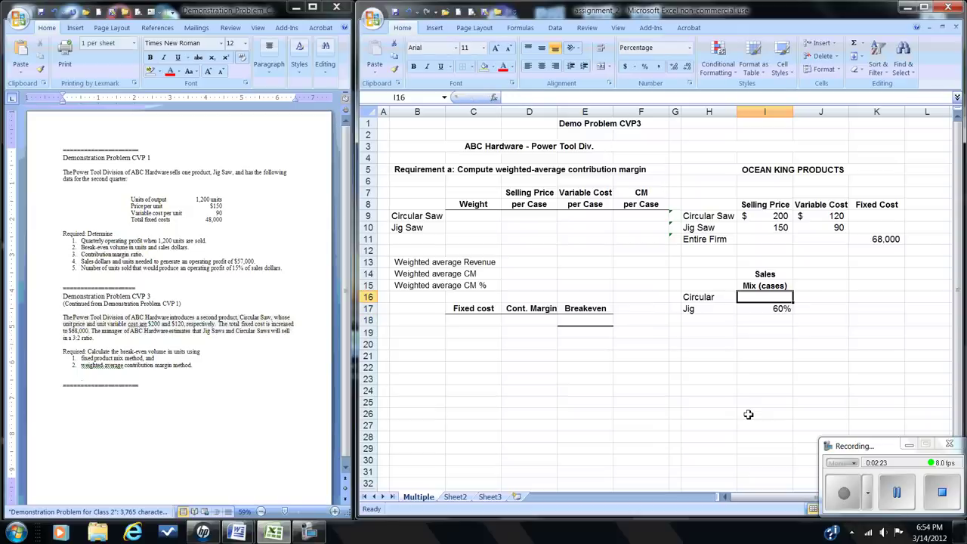
text(=)
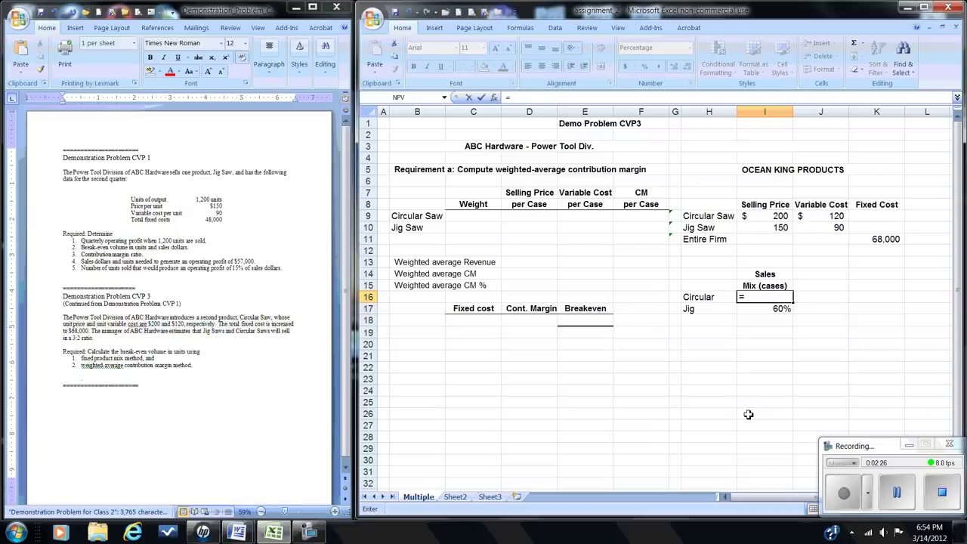
text(2/5)
key(Return)
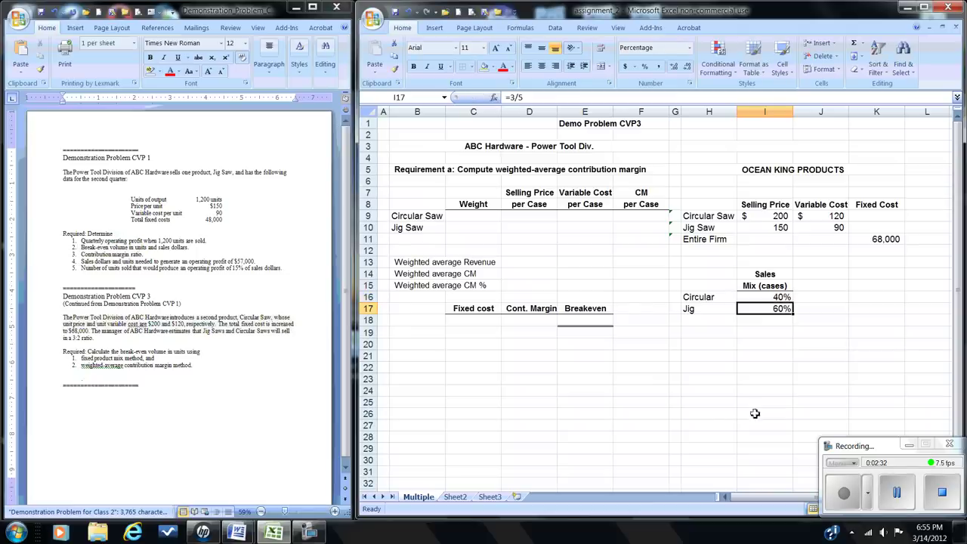
Link the Weight cells to the sales mix, with =I16 for Circular Saw in C9 and =I17 for Jig Saw in C10
click(474, 217)
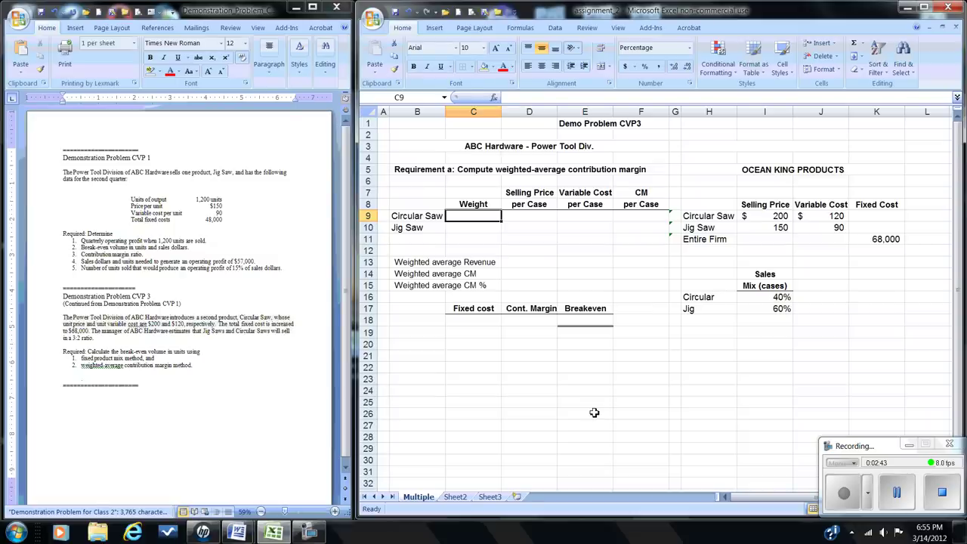
text(=)
click(754, 299)
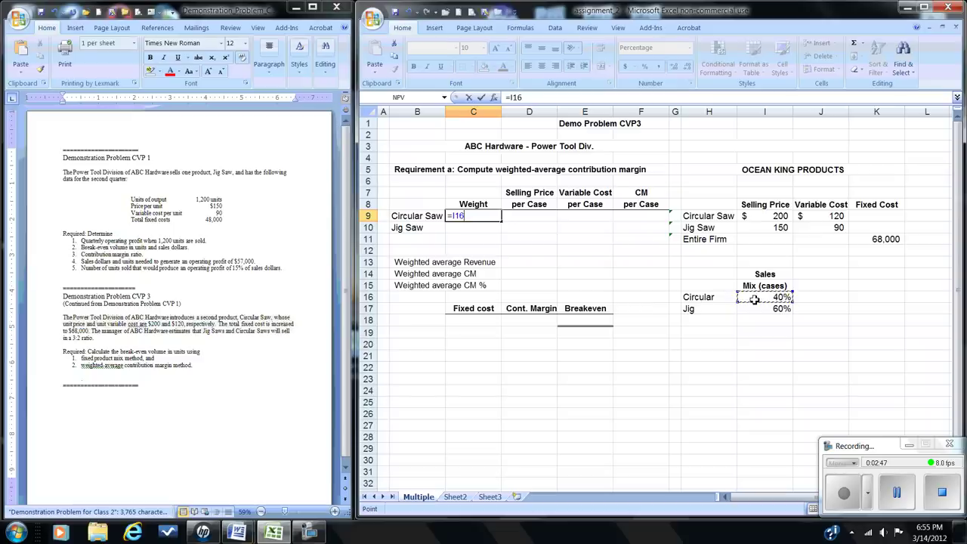
key(Down)
key(Up)
key(Return)
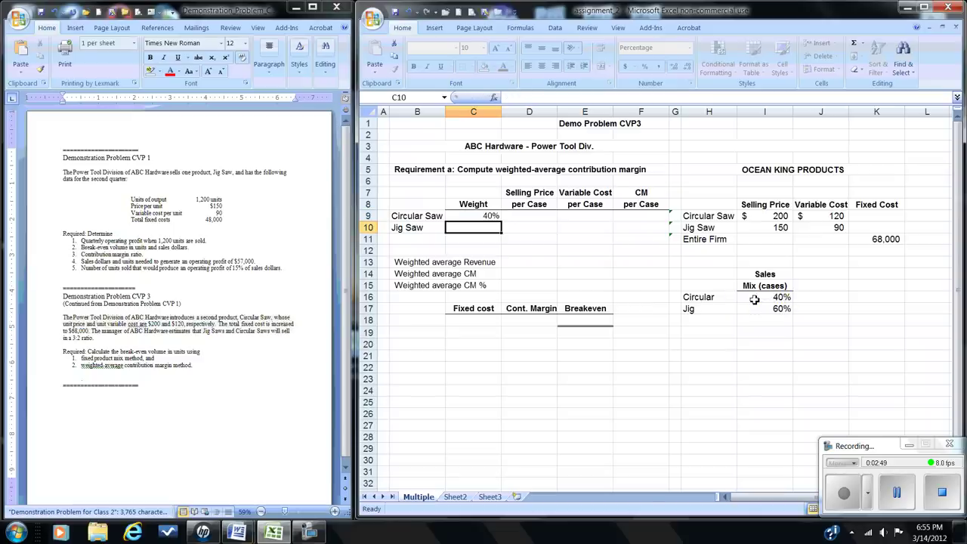
text(=)
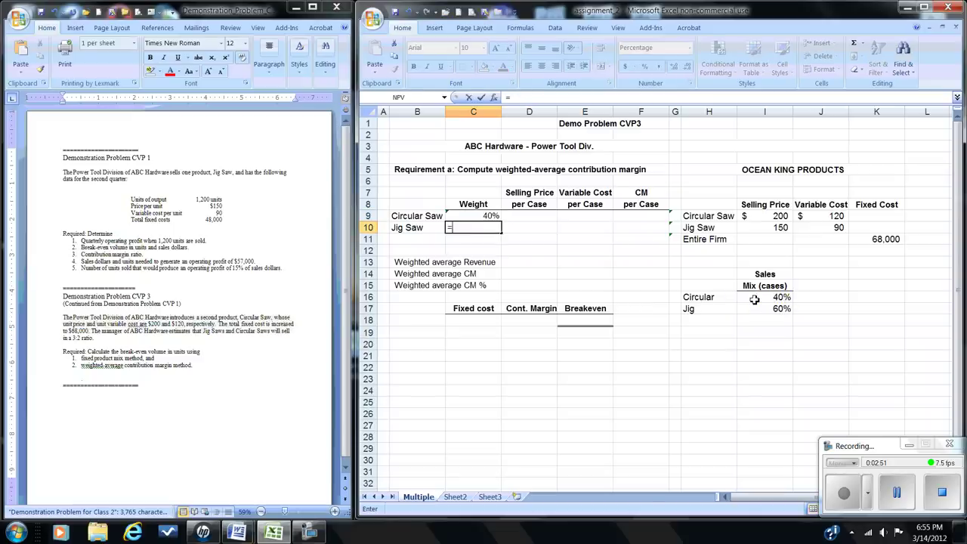
click(776, 311)
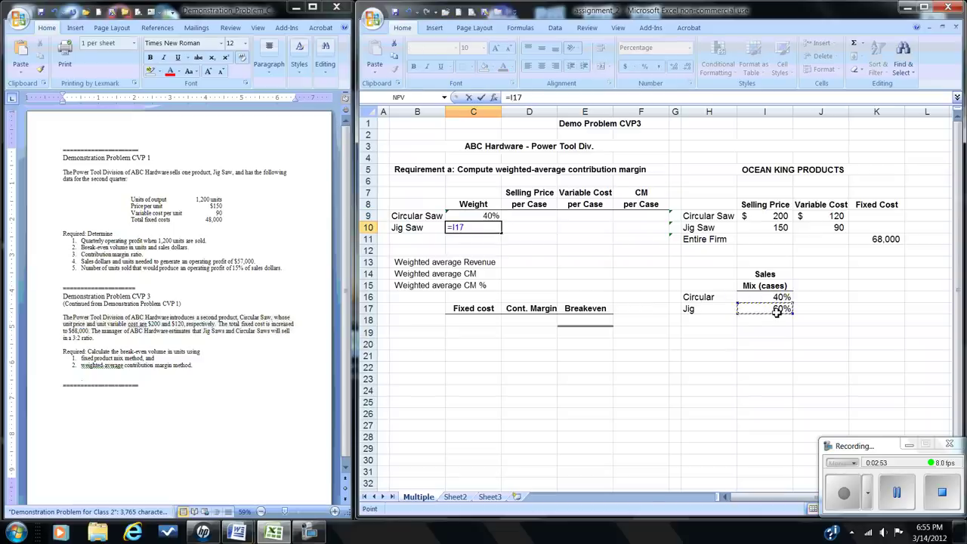
key(Return)
Link the Selling Price cells to the product data, with =I9 for Circular Saw in D9 and =I10 for Jig Saw in D10
click(453, 216)
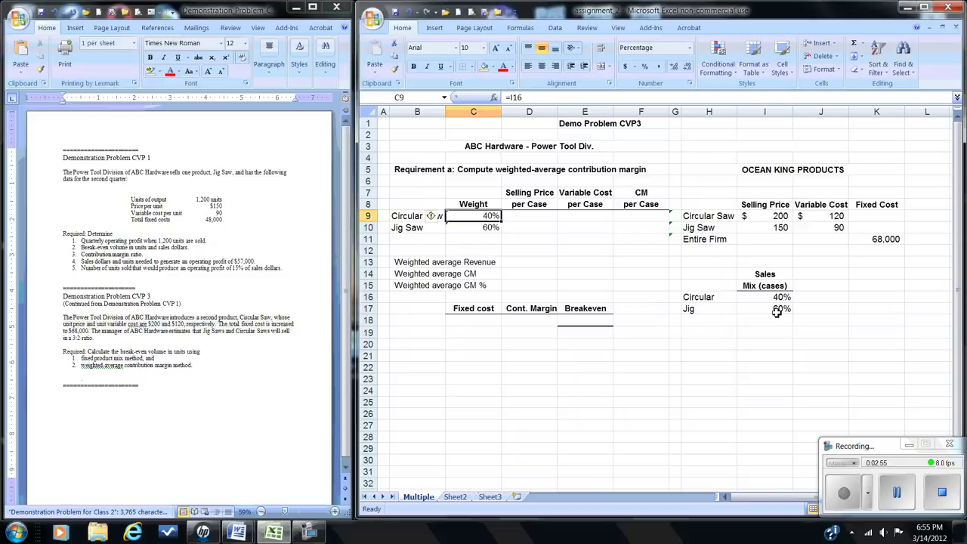
key(Right)
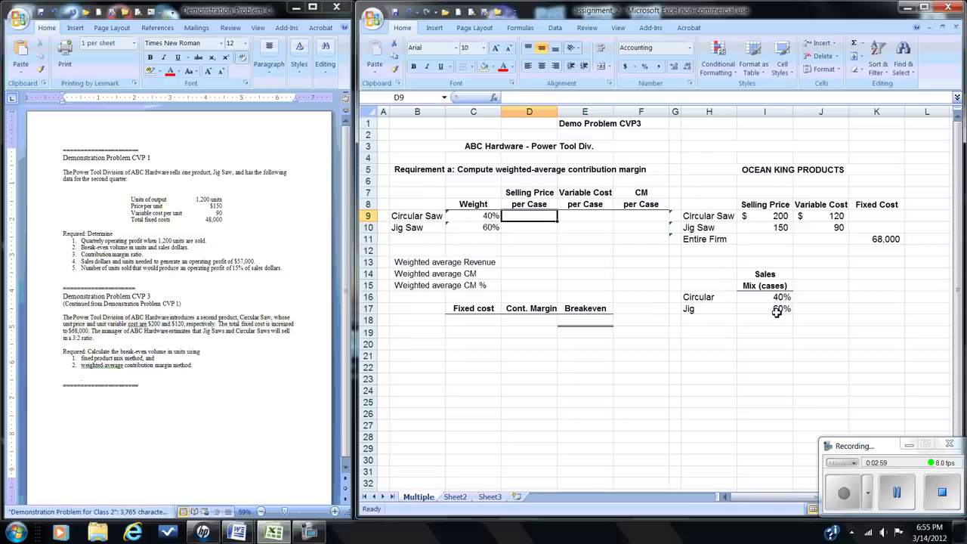
text(=)
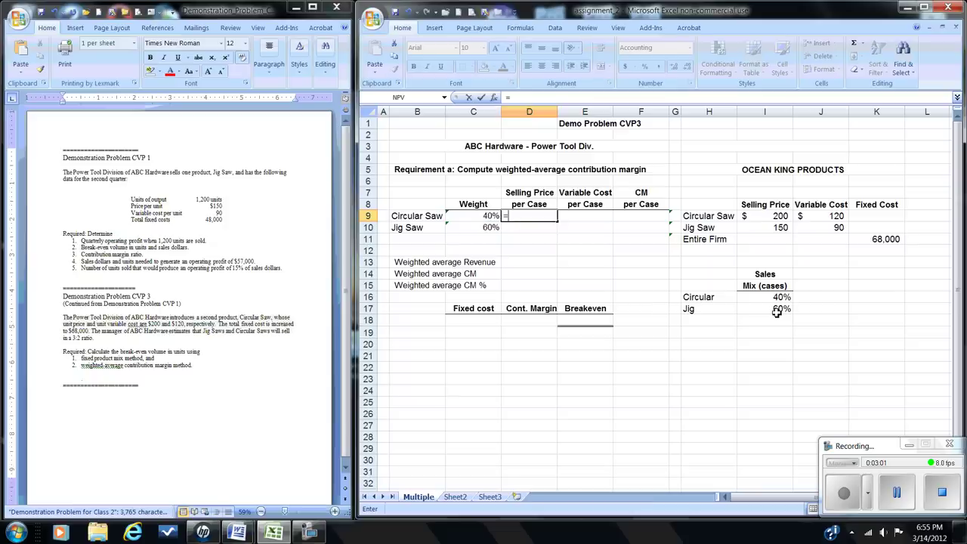
click(779, 216)
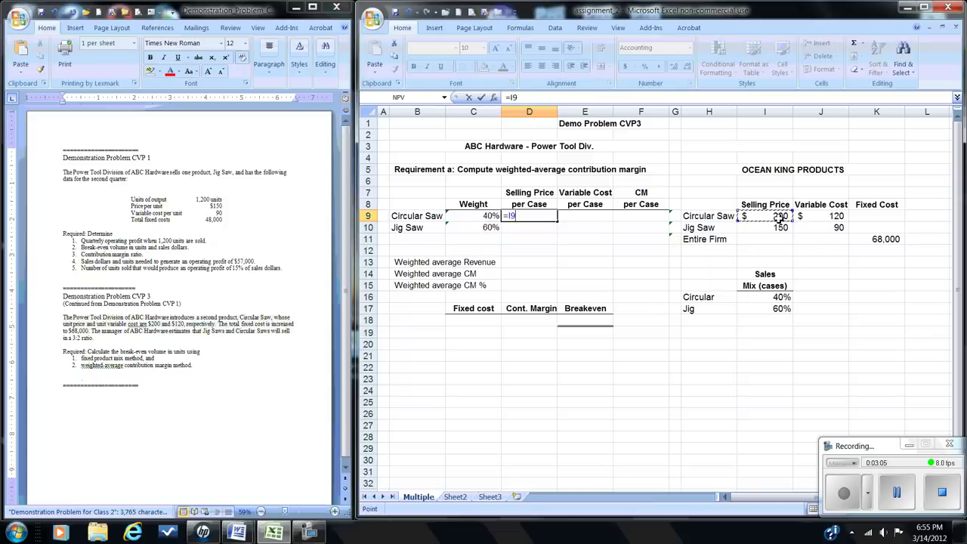
key(Return)
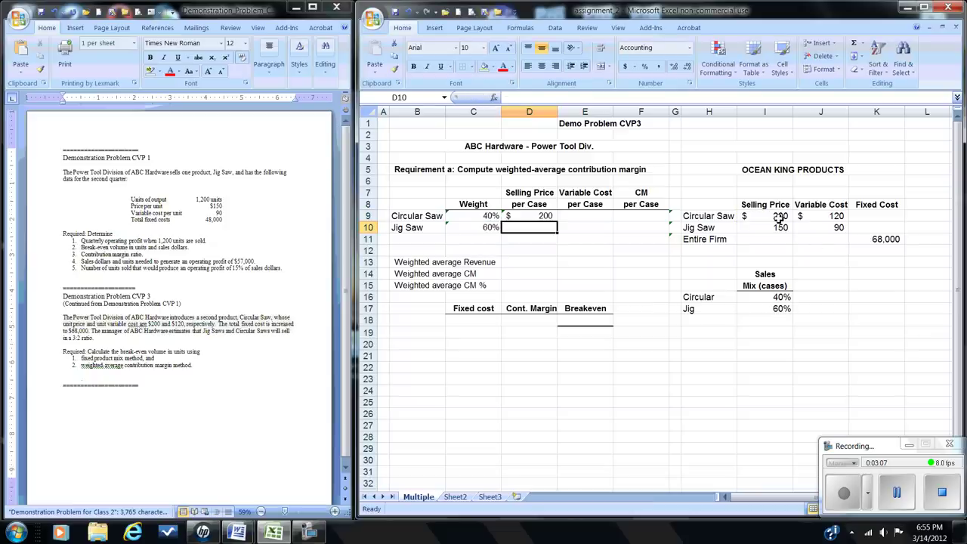
text(=)
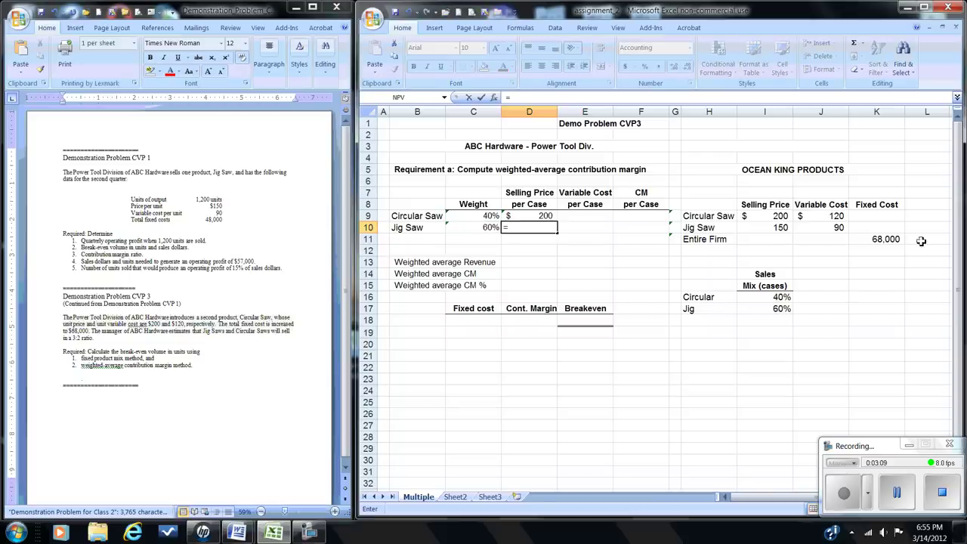
click(781, 227)
key(Return)
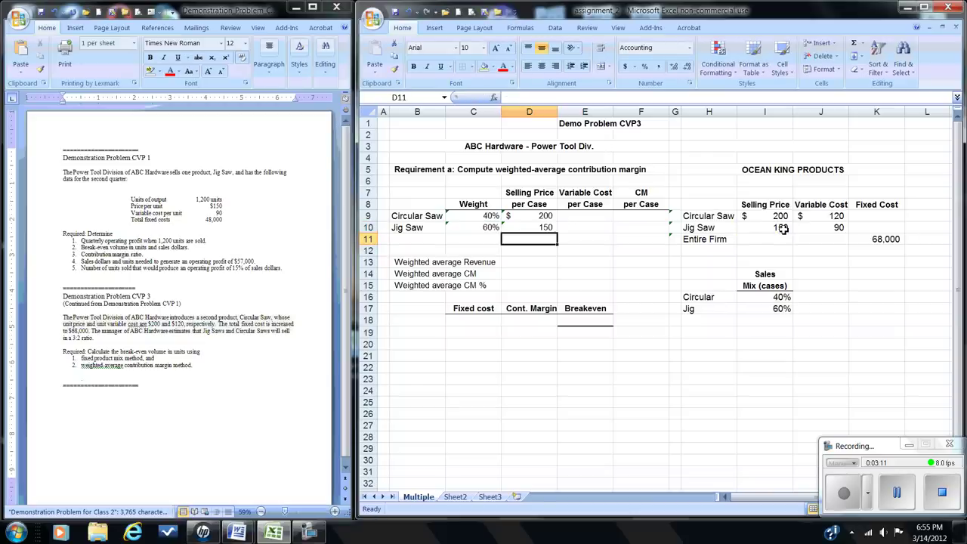
Link the Variable Cost cells to the product data, with =J9 for Circular Saw in E9 and =J10 for Jig Saw in E10
click(581, 218)
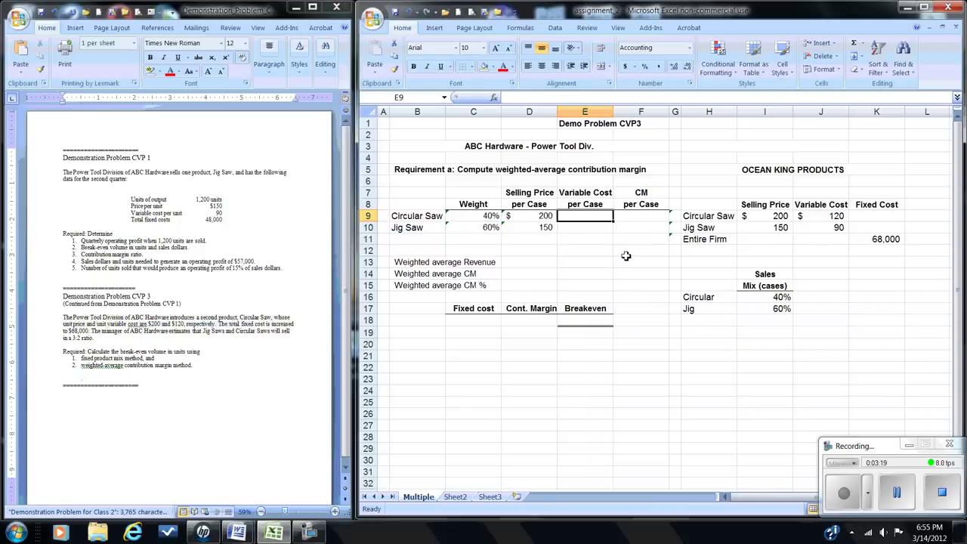
text(=)
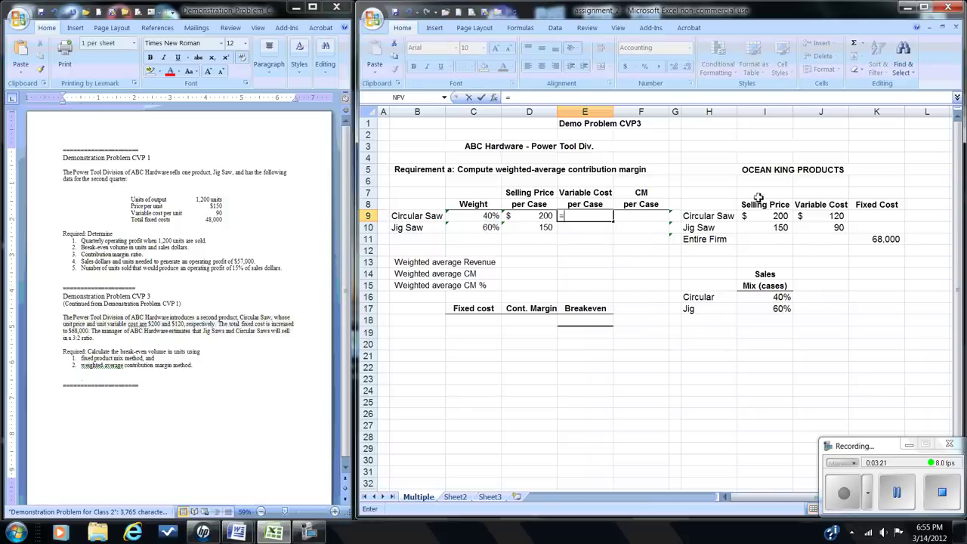
click(820, 218)
key(Return)
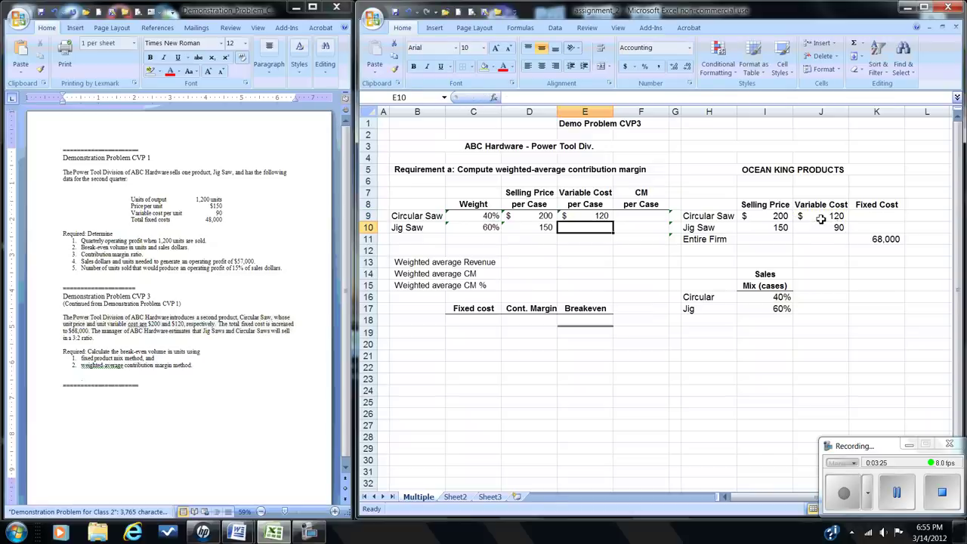
text(=)
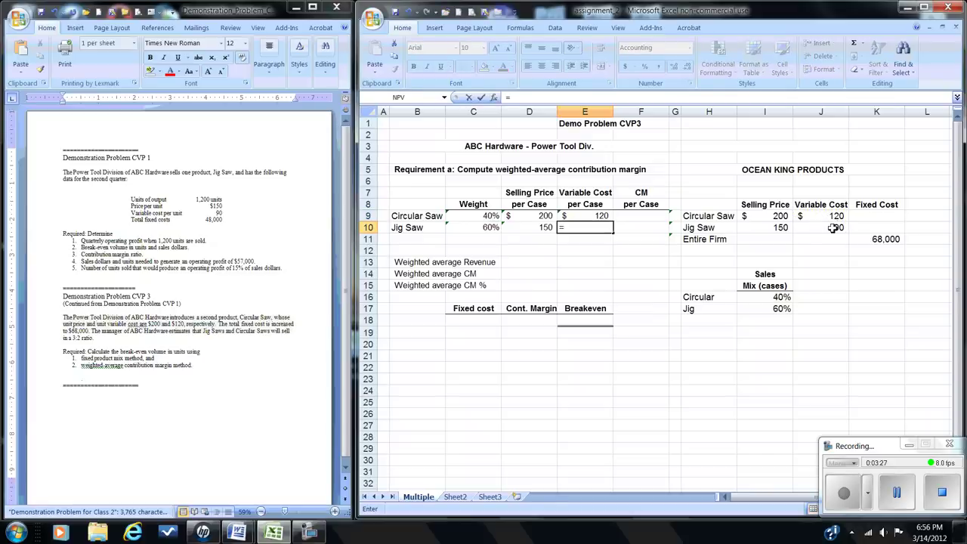
click(832, 228)
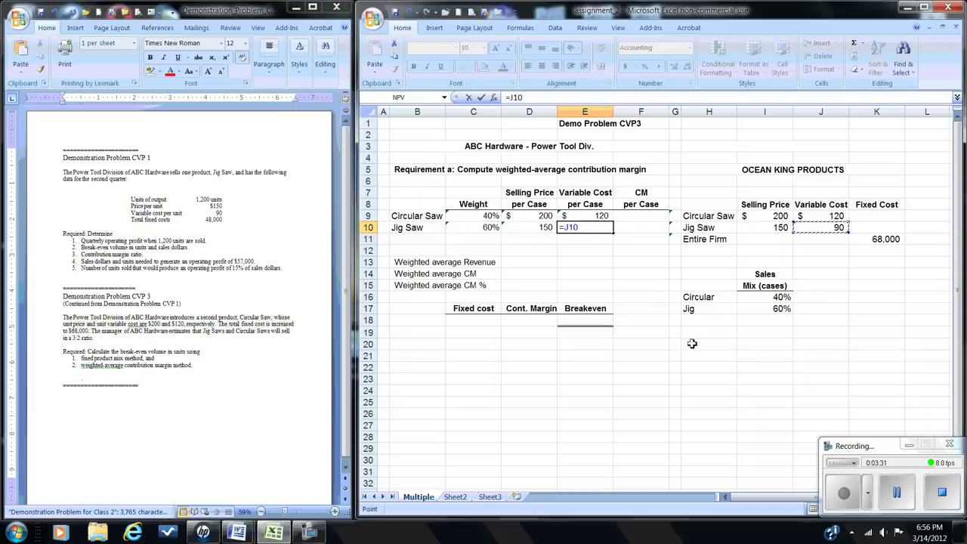
click(637, 215)
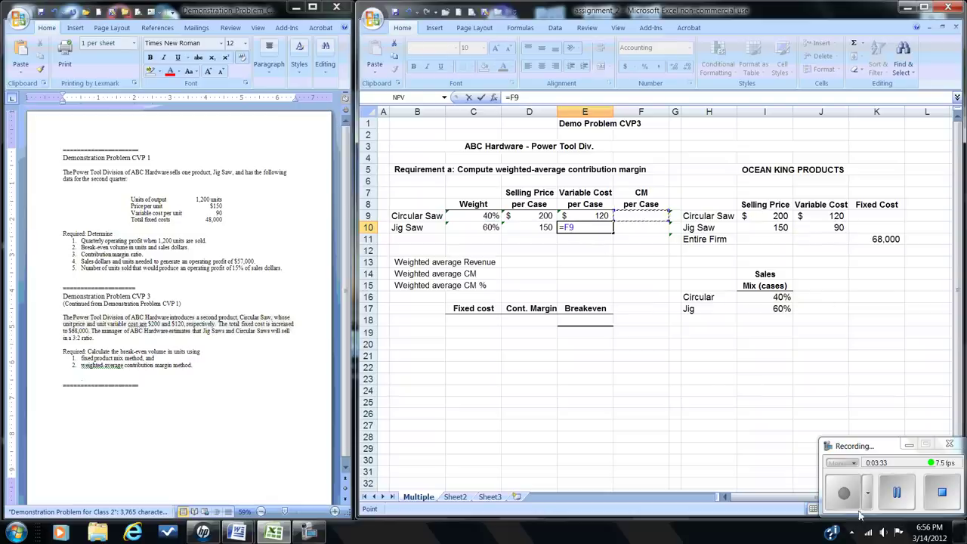
key(Escape)
key(ctrl+z)
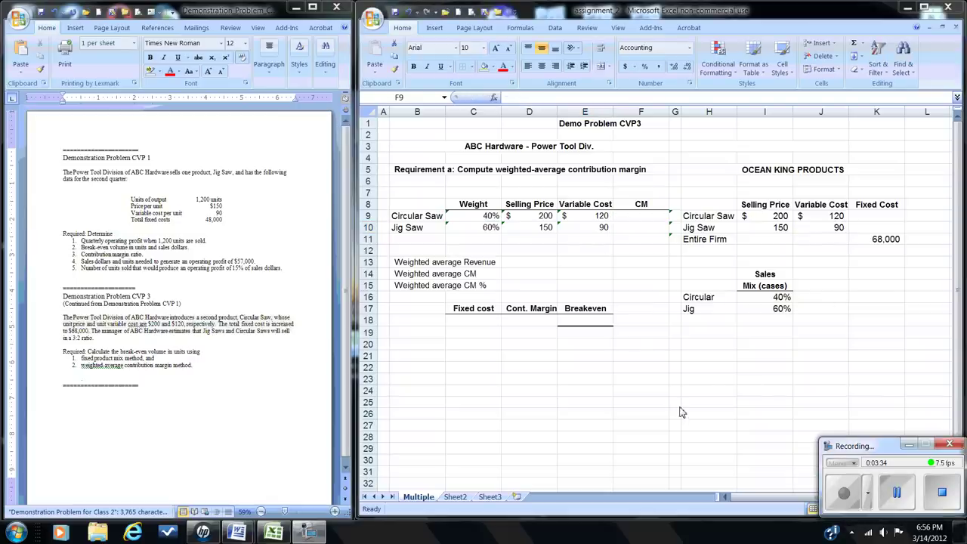
Compute the Circular Saw contribution margin in F9 as selling price minus variable cost, =D9-E9
click(634, 216)
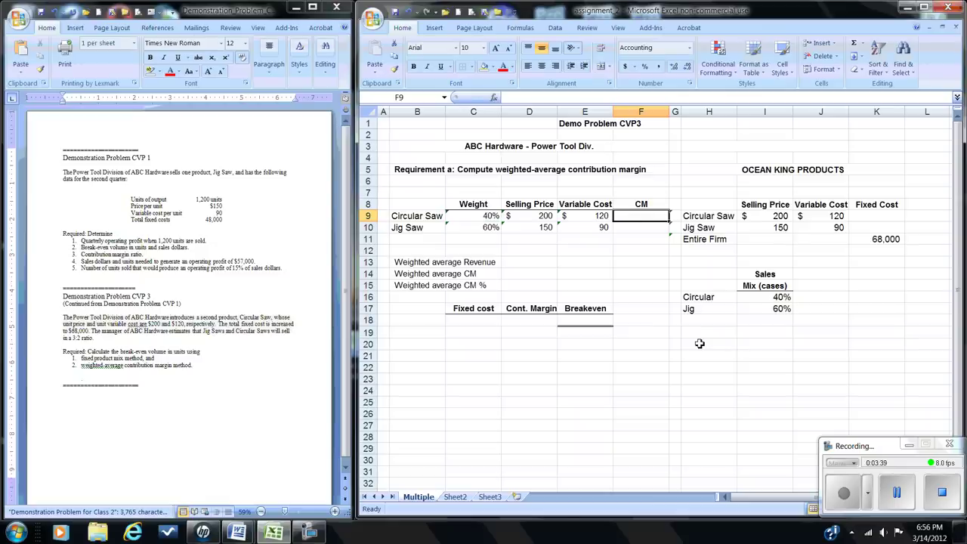
text(=)
key(Left)
key(Left)
text(-)
key(Left)
key(Return)
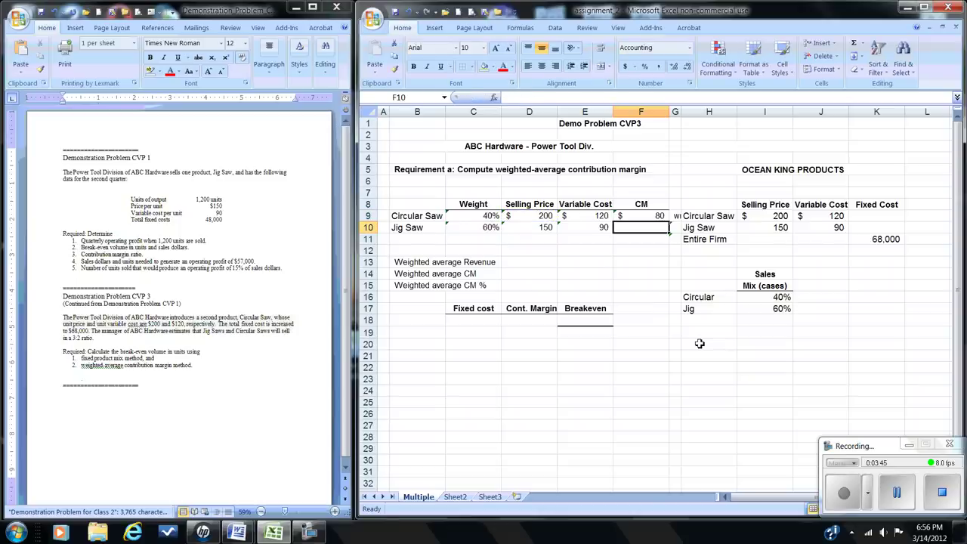
Compute the Jig Saw contribution margin in F10 as selling price minus variable cost, =D10-E10
text(=)
key(BackSpace)
text(=)
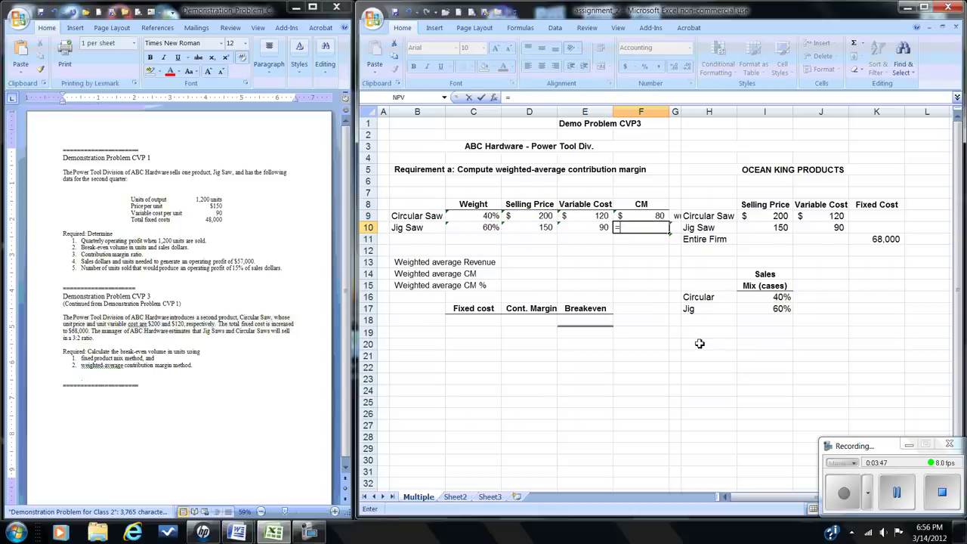
key(Left)
key(Left)
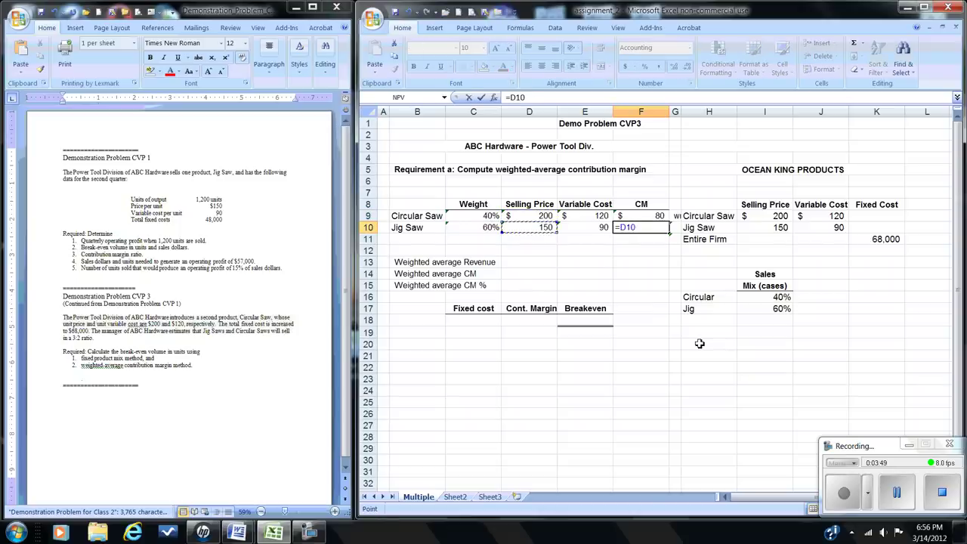
text(-)
key(Left)
key(Return)
Compute the Weighted average Revenue in D13 from each product's selling price times its weight, +(D9*C9)+(D10*C10)
key(Down)
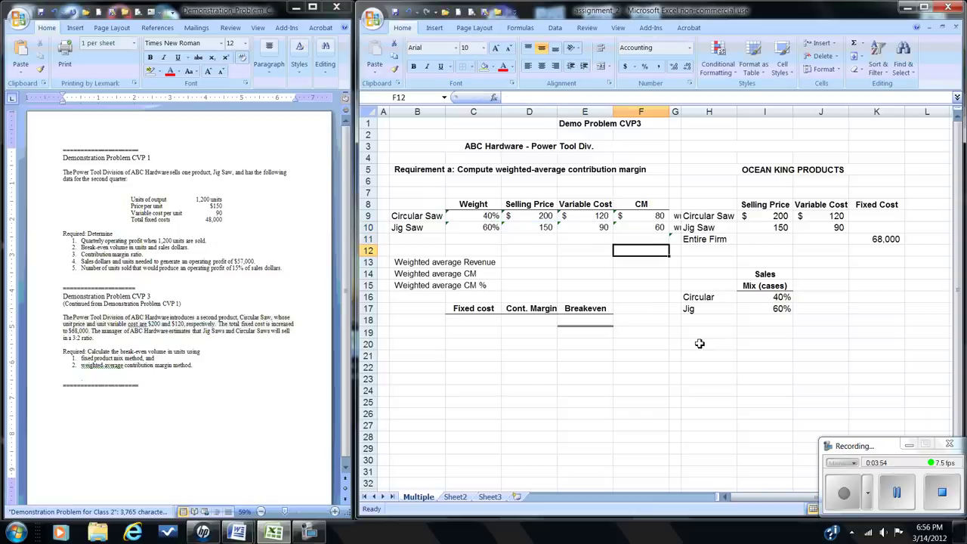
key(Down)
key(Left)
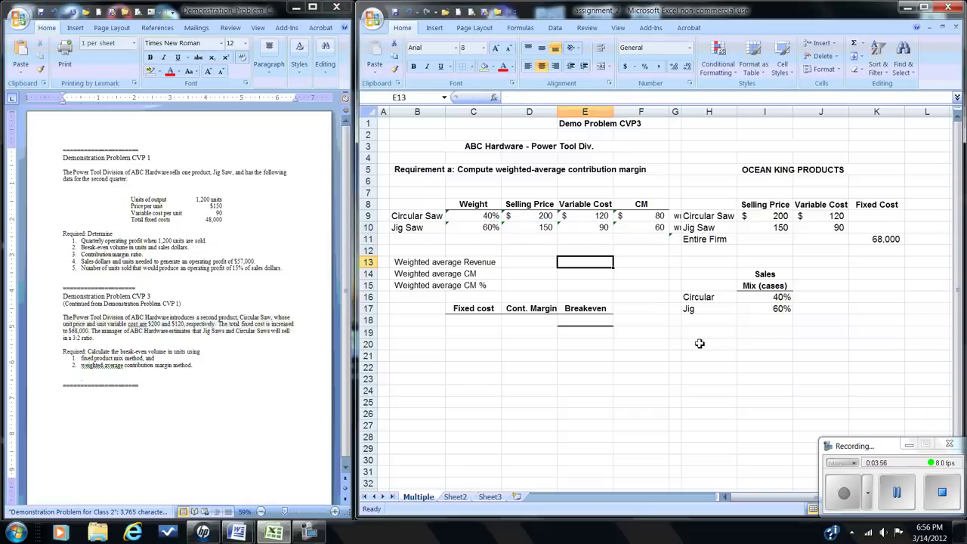
key(Left)
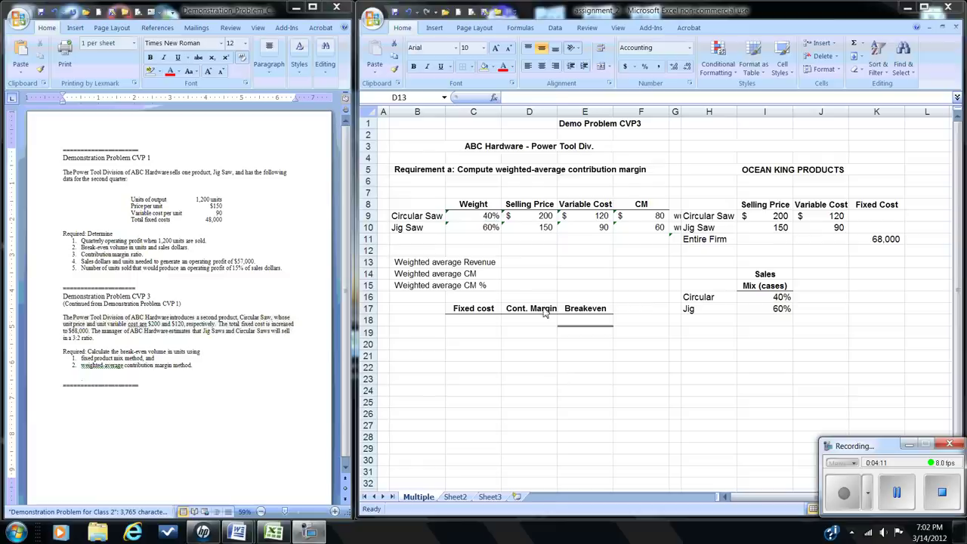
click(533, 263)
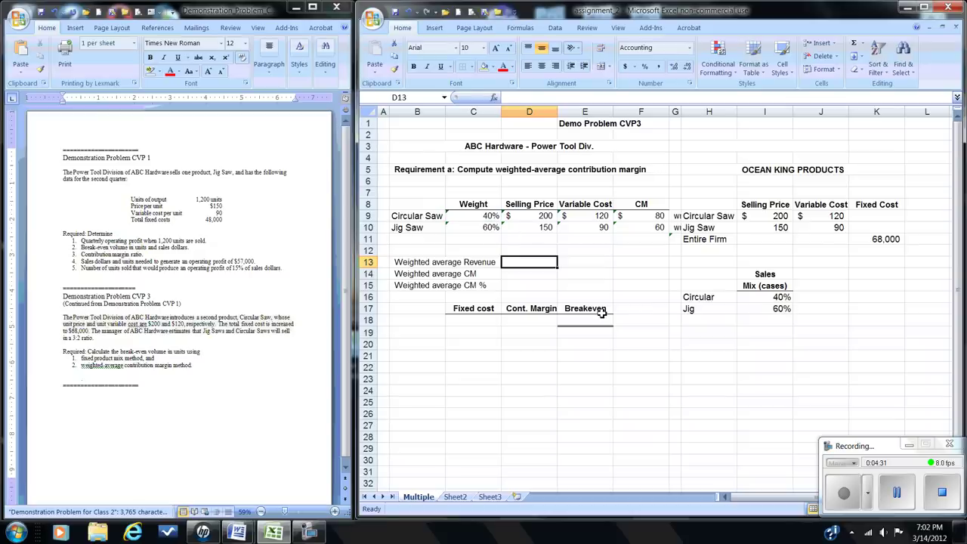
text(+)
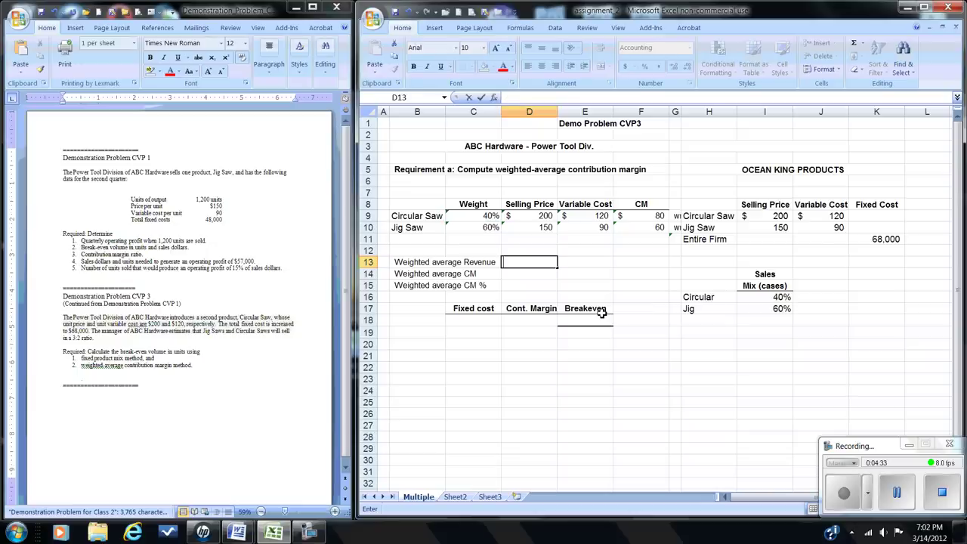
text(()
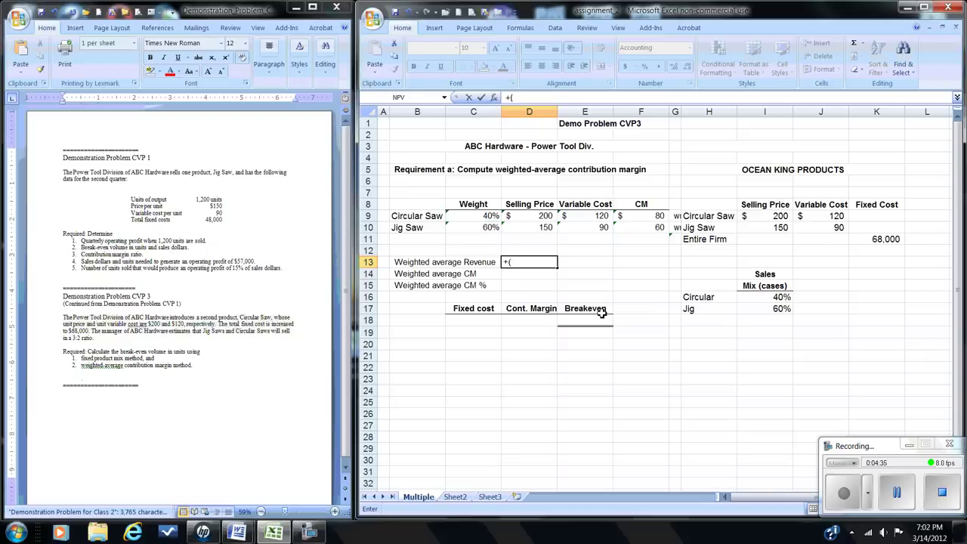
click(540, 219)
text(*)
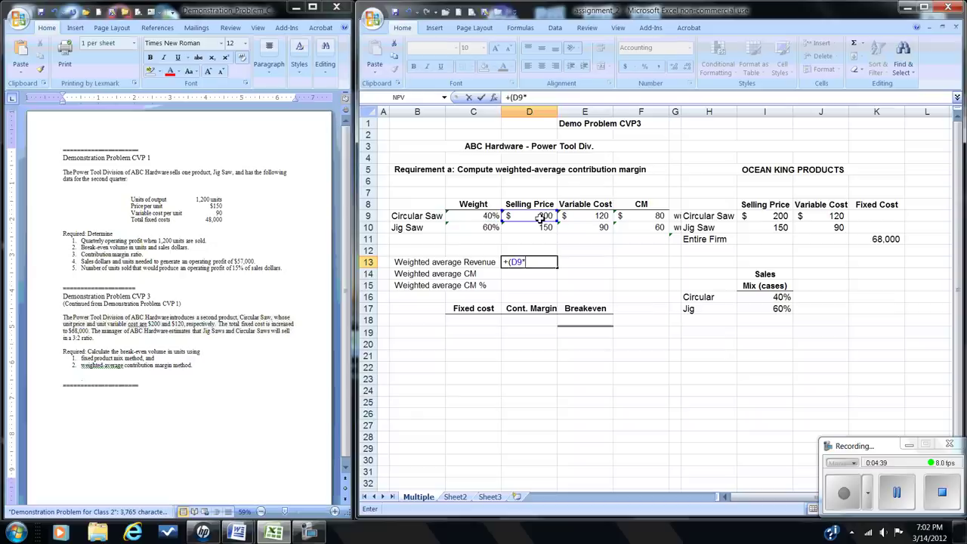
click(477, 217)
text()+)
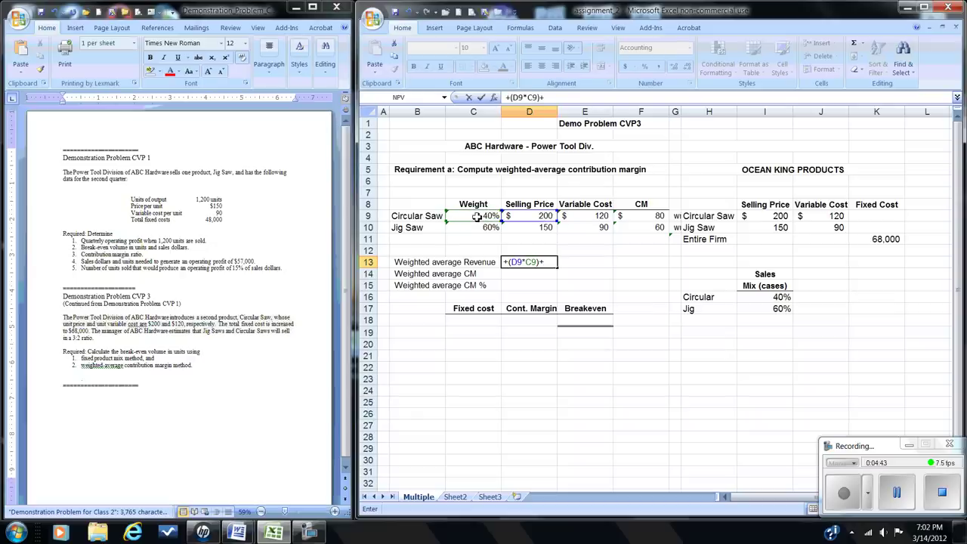
text(()
click(532, 228)
text(*)
click(478, 229)
text())
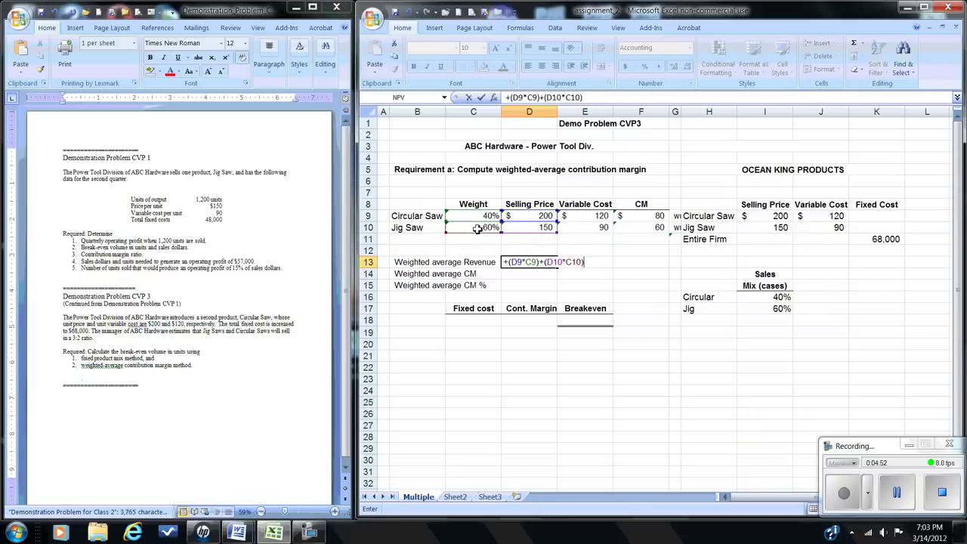
key(Return)
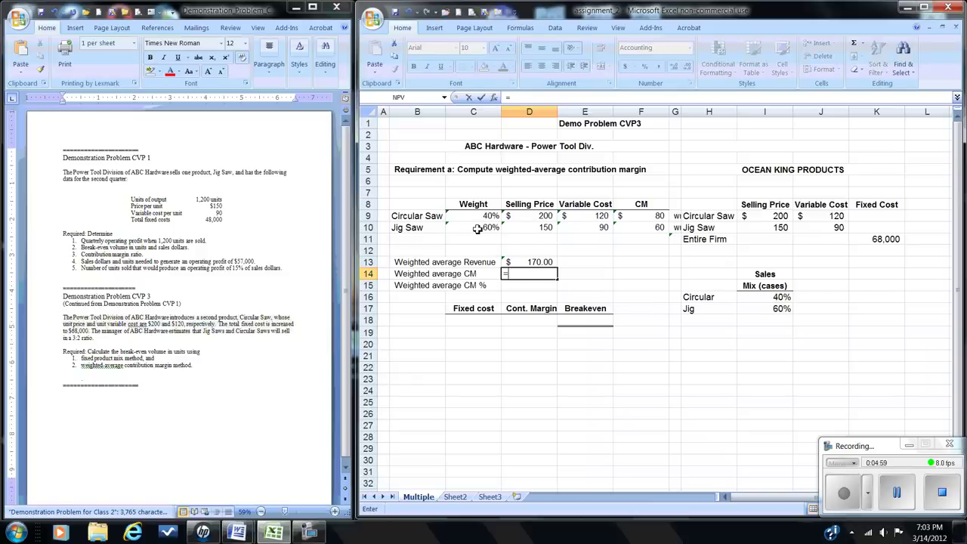
Compute the Weighted average CM in D14 from each product's contribution margin times its weight, =(F9*C9)+(F10*C10)
text(=()
click(652, 218)
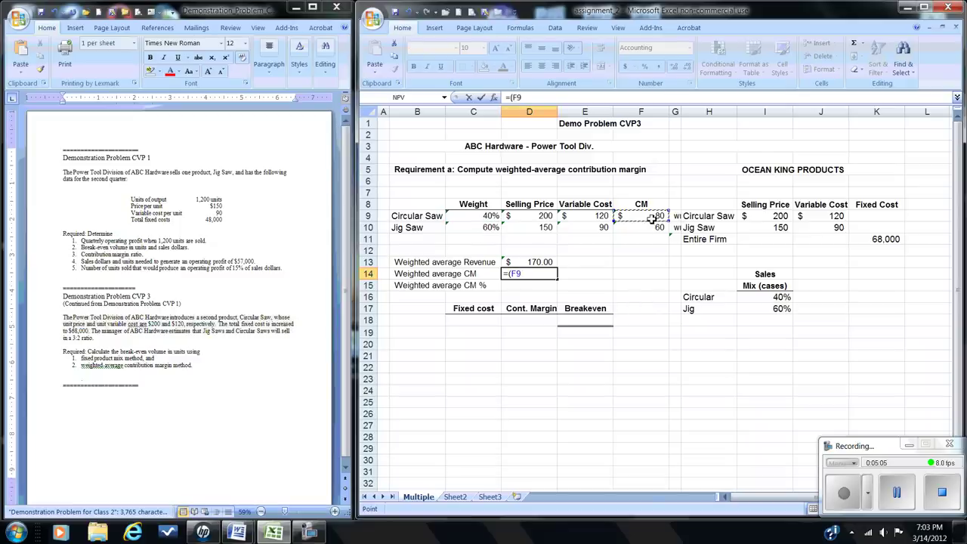
text(*)
click(479, 217)
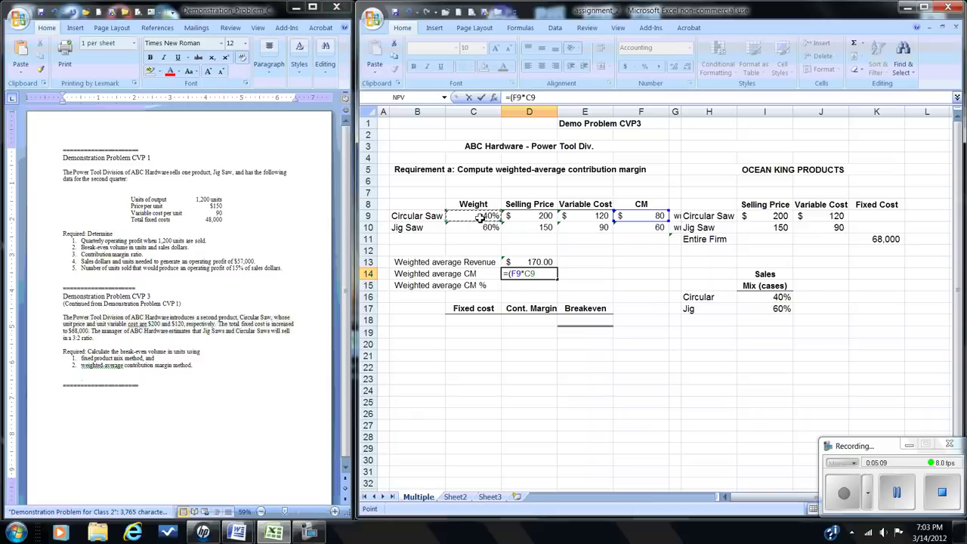
text()+()
click(644, 231)
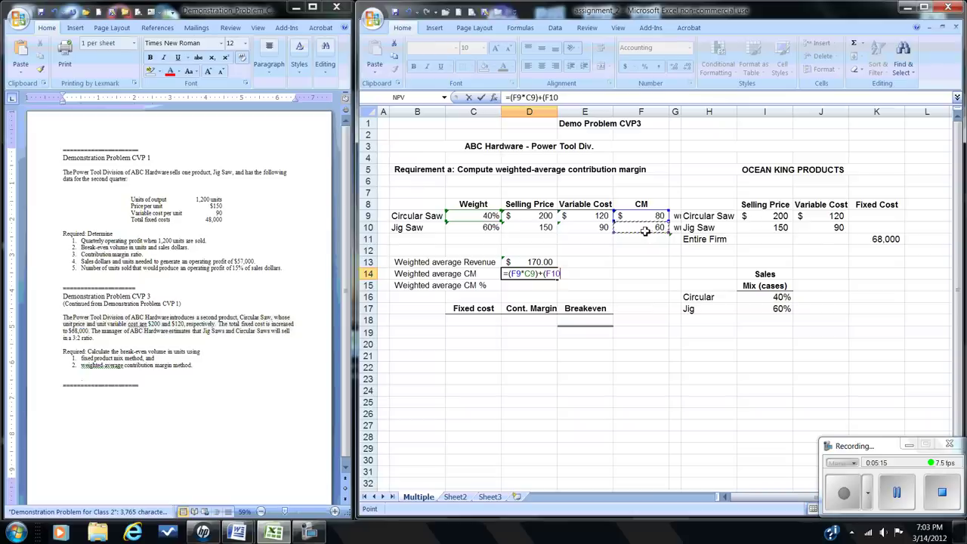
text(*)
click(485, 231)
text())
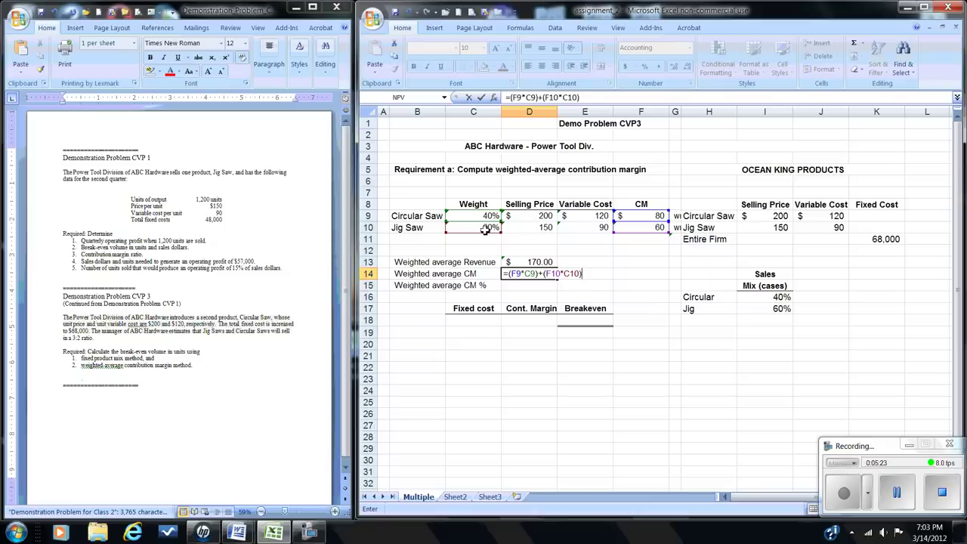
key(Return)
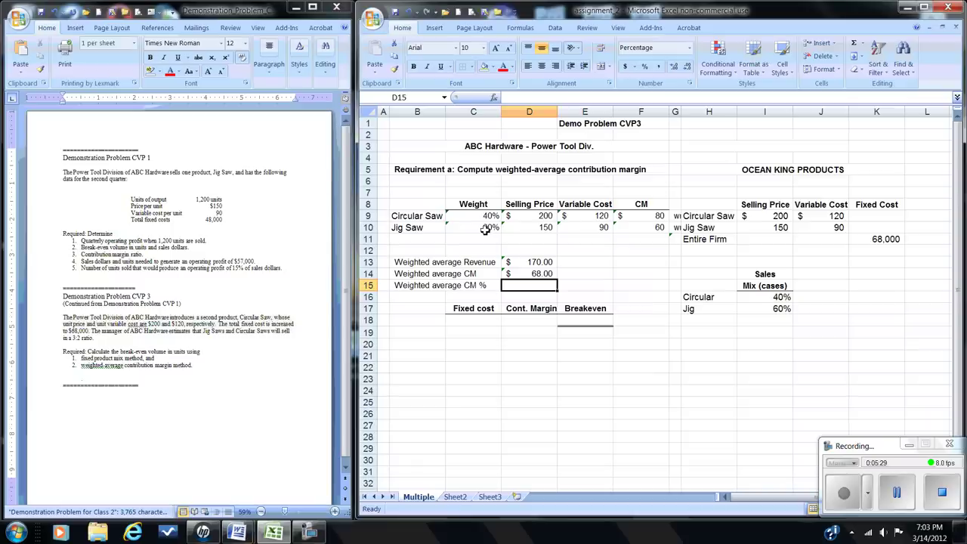
Compute the Weighted average CM % in D15 as weighted CM divided by weighted revenue, +D14/D13
text(+)
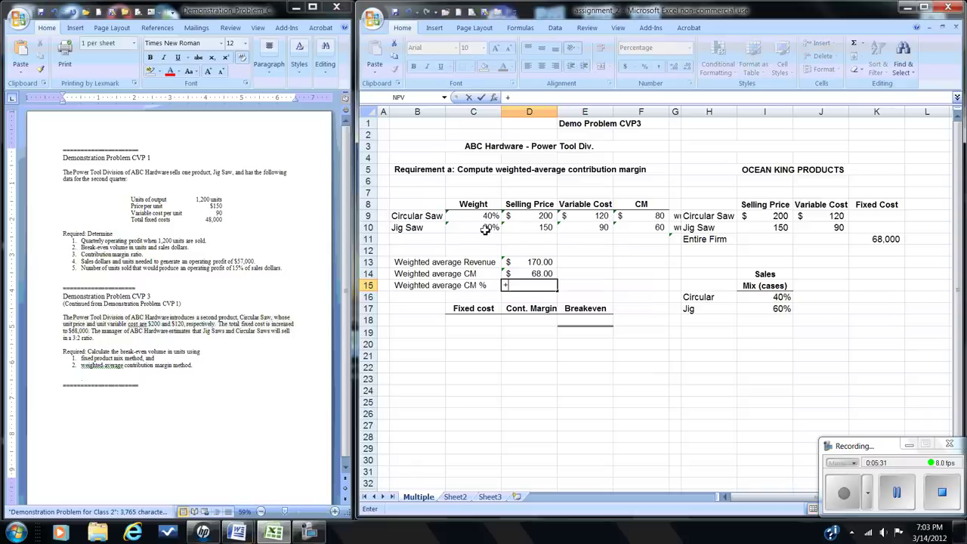
key(Up)
text(/)
key(Up)
key(Up)
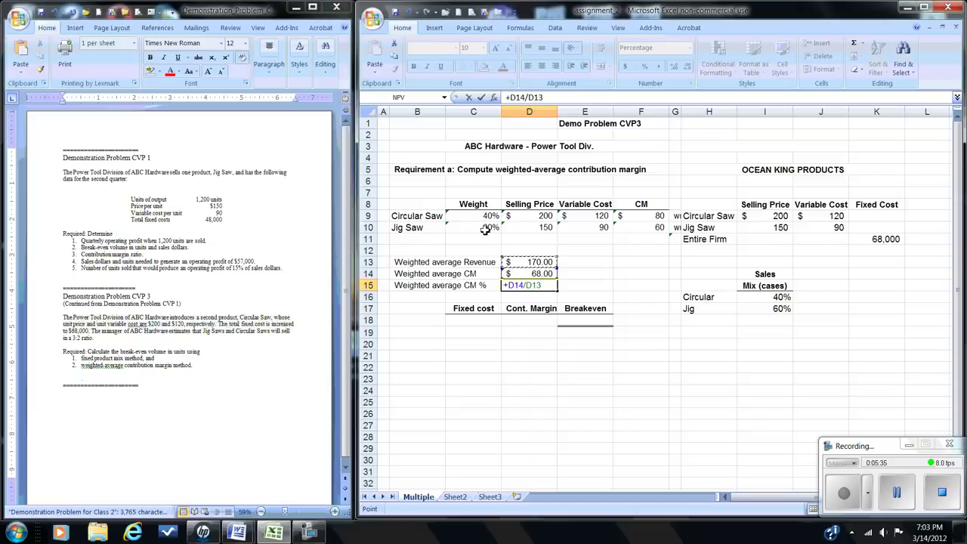
key(Return)
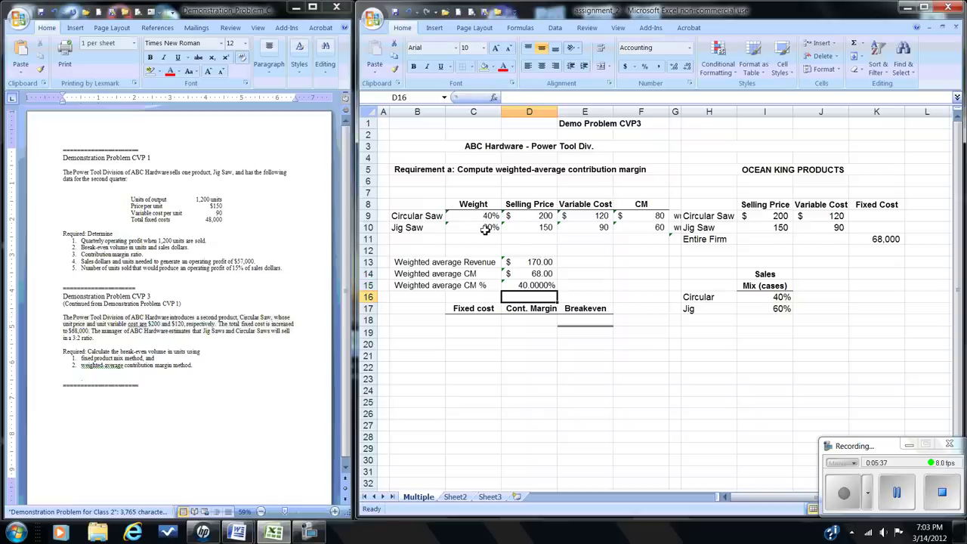
Link the Cont. Margin cell D18 to the weighted average CM percentage with =D15
key(Down)
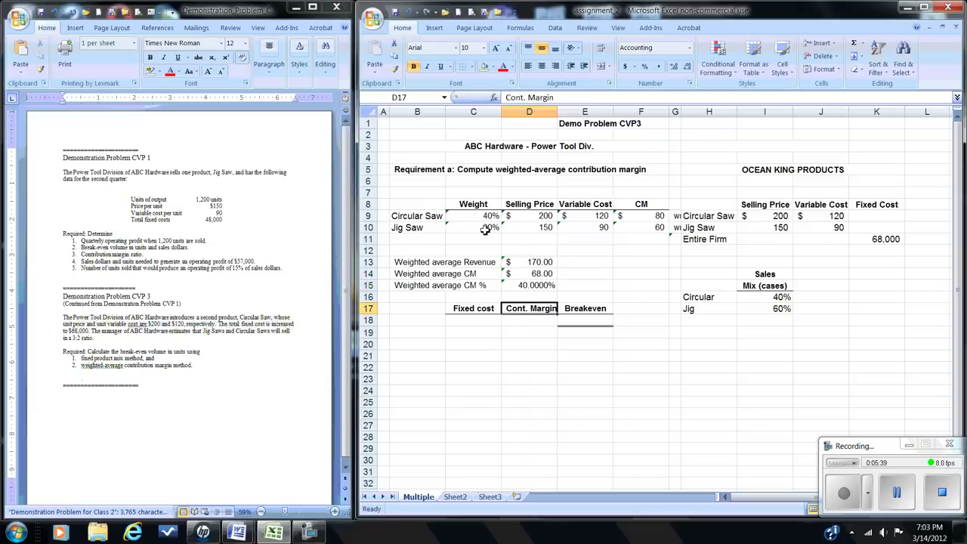
key(Down)
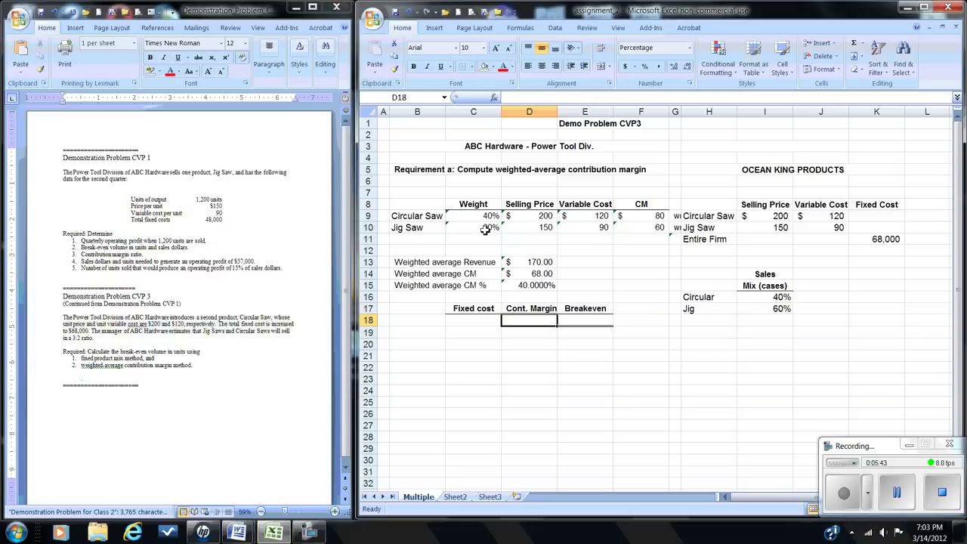
text(=)
key(Up)
key(Up)
key(Up)
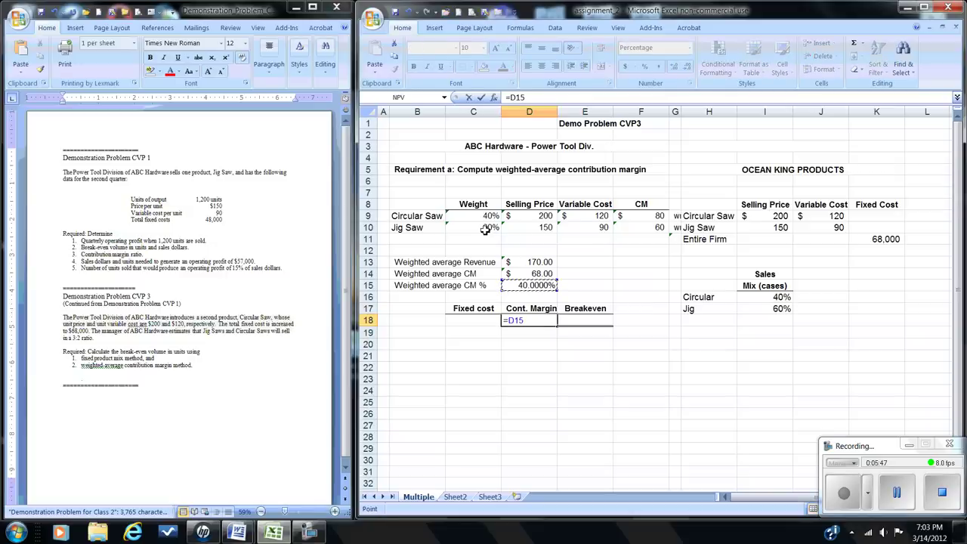
key(Return)
Link the Fixed cost cell C18 to the entire firm's fixed cost with +K11
key(Up)
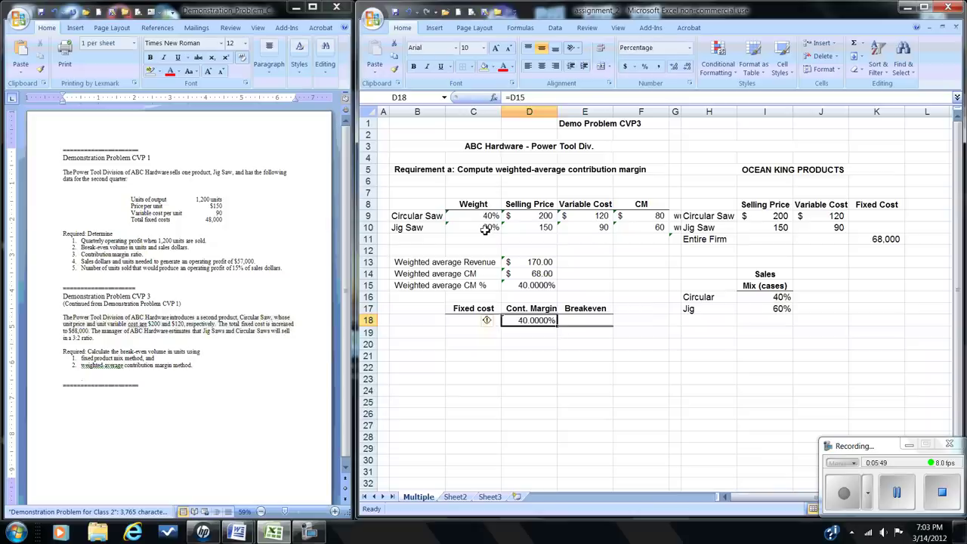
key(Left)
text(+)
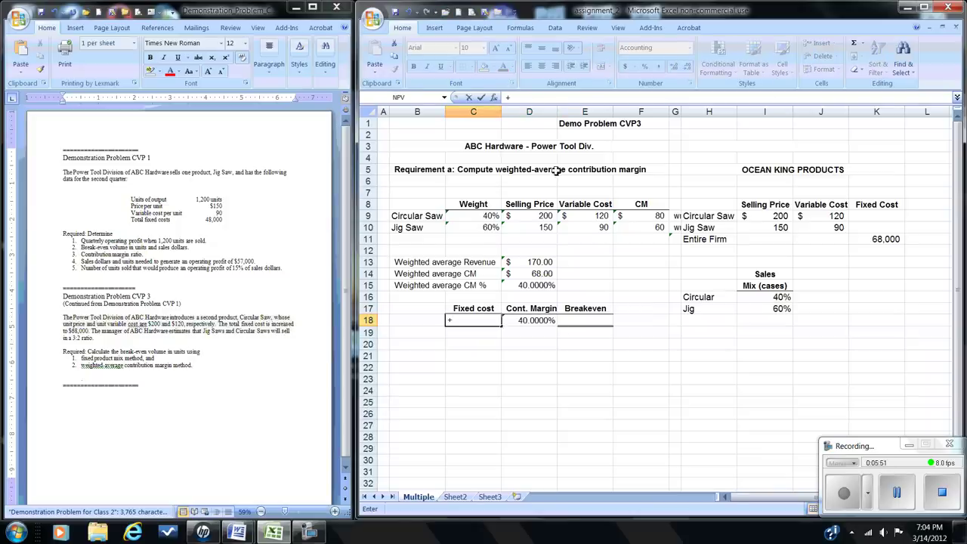
click(866, 238)
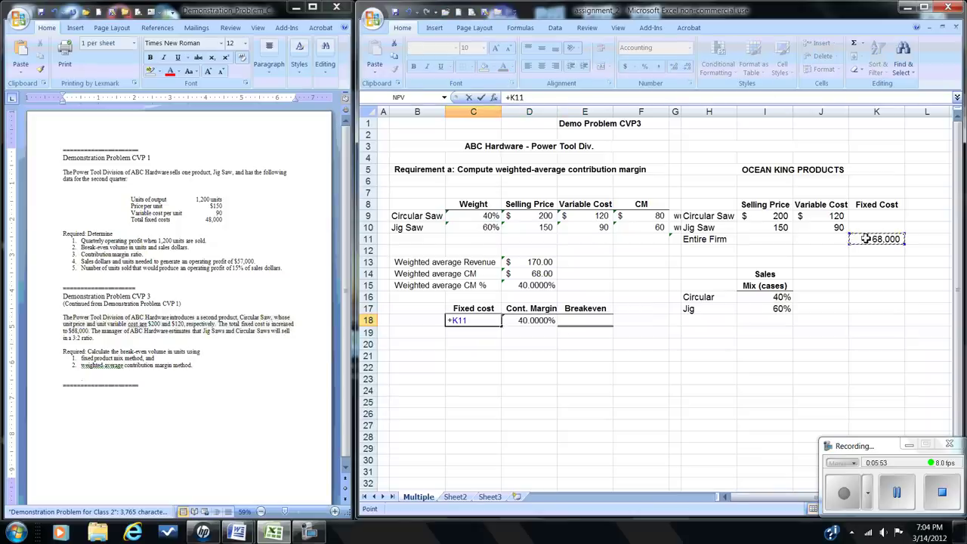
key(Return)
Compute the Breakeven in E18 as fixed cost divided by contribution margin percentage, +C18/D18
key(Up)
key(Right)
key(Right)
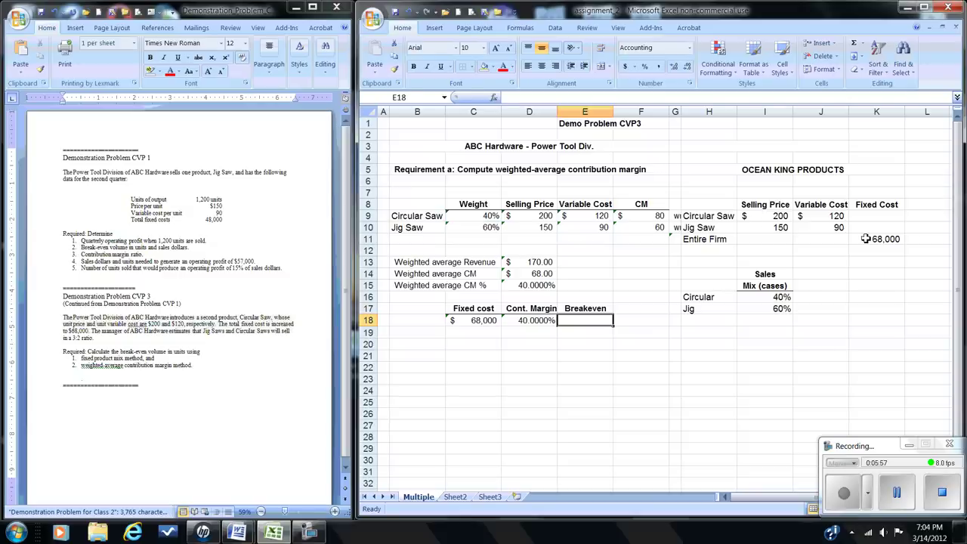
text(+)
key(Left)
key(Left)
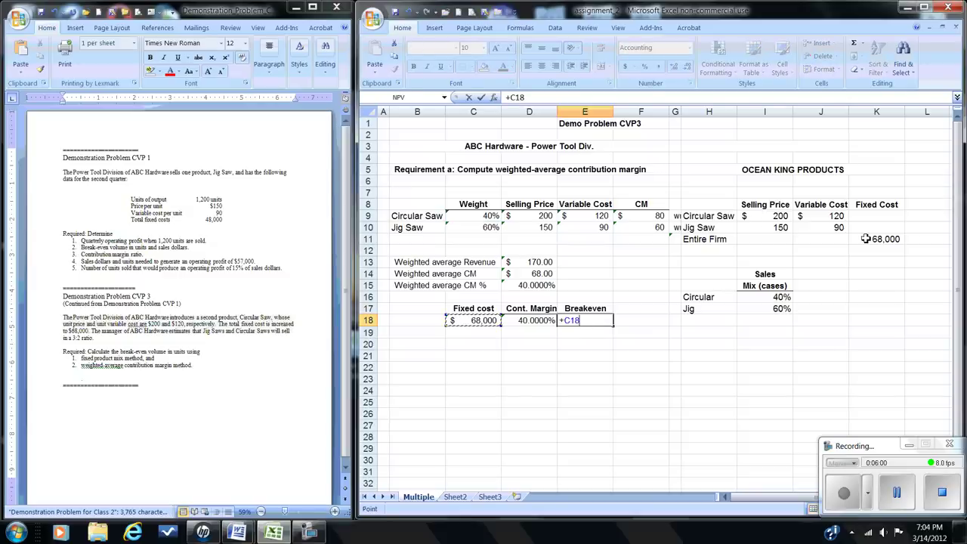
text(/)
key(Right)
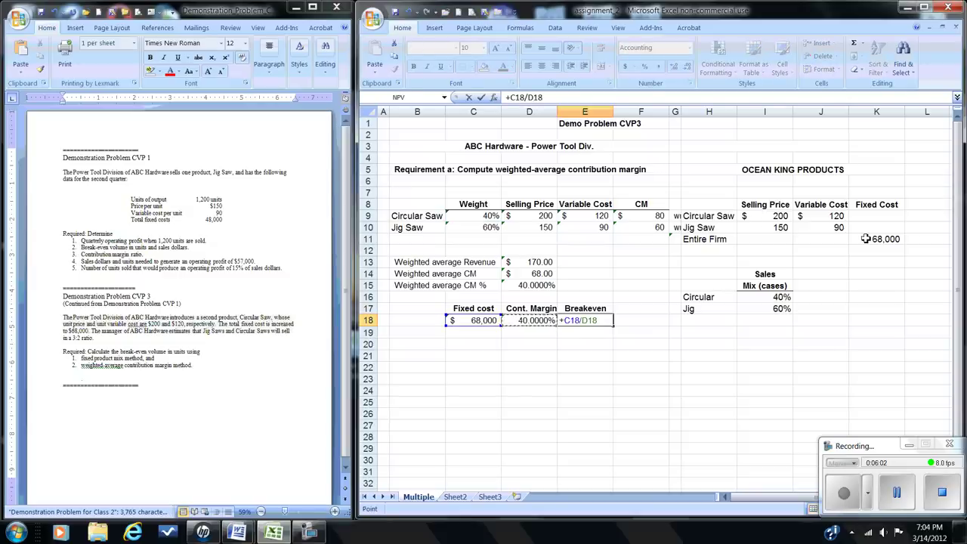
key(Return)
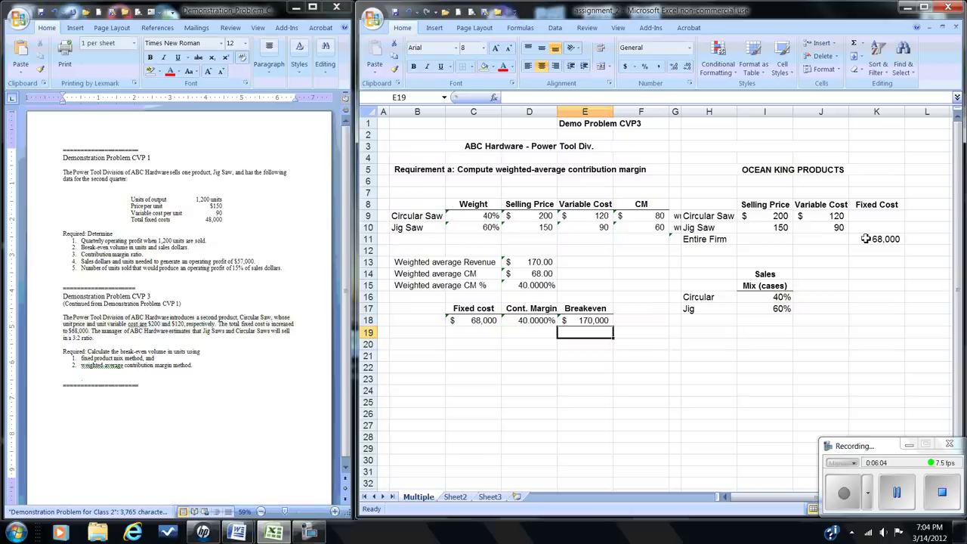
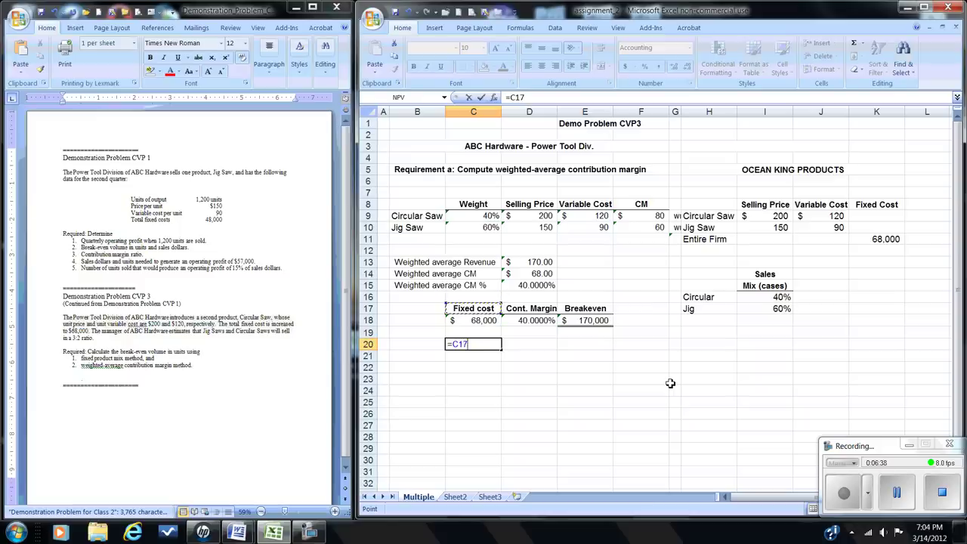
Label row 20 for the unit break-even calculation: =C17 in C20, "Wgt Avg CM" in D20 and "Breakeven U" in E20
key(Return)
key(Up)
key(Right)
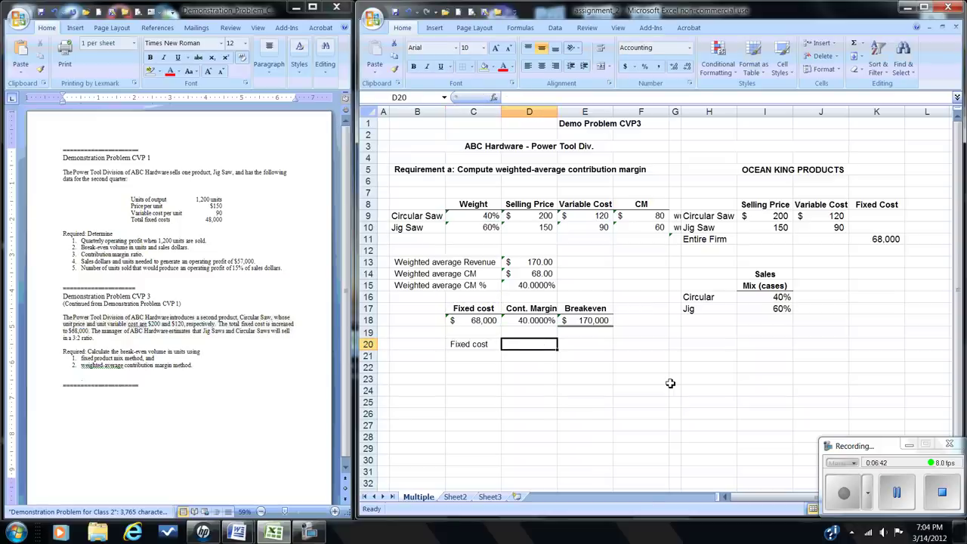
text(Wgt Av)
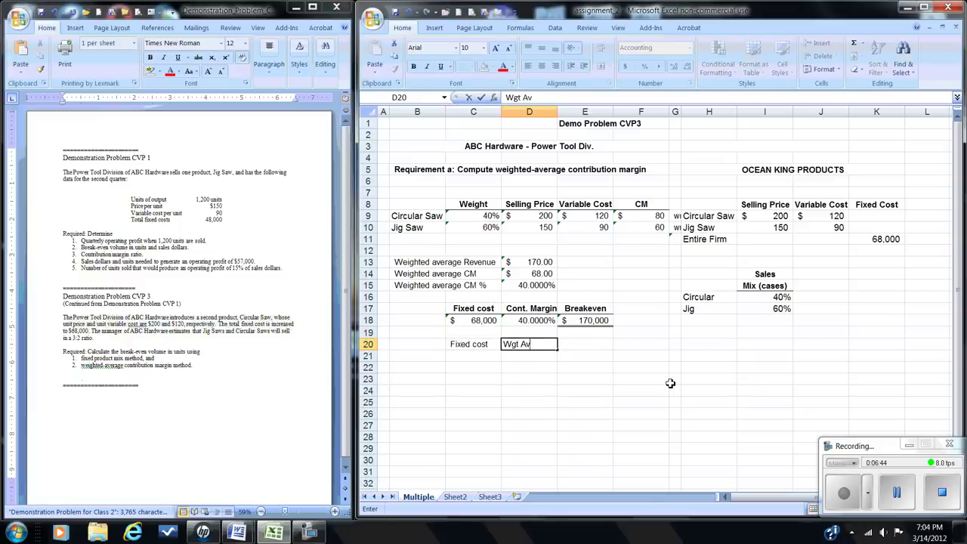
text(g CM)
key(Tab)
text(Brea)
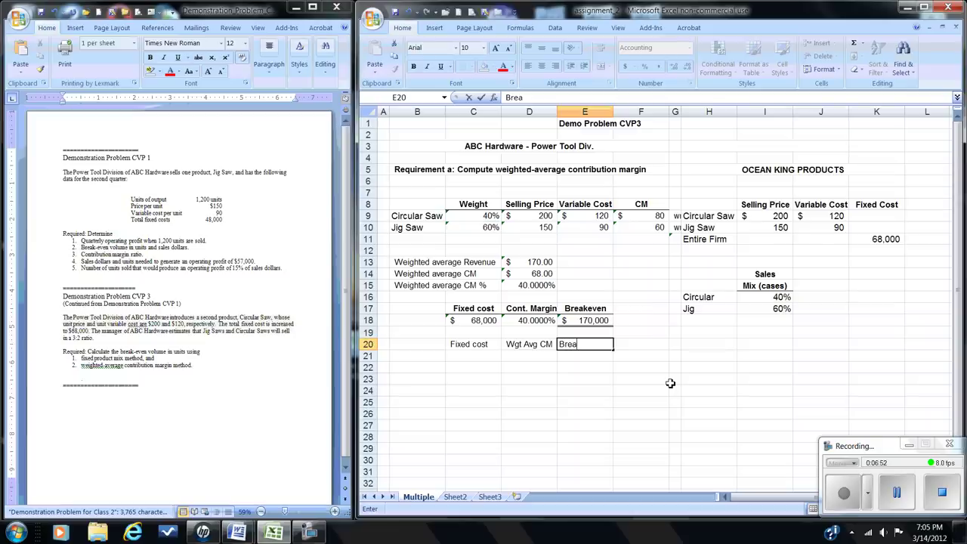
text(keven U)
key(Return)
Link the fixed cost cell C21 under the new row of labels to the fixed cost above with +C18
text(=)
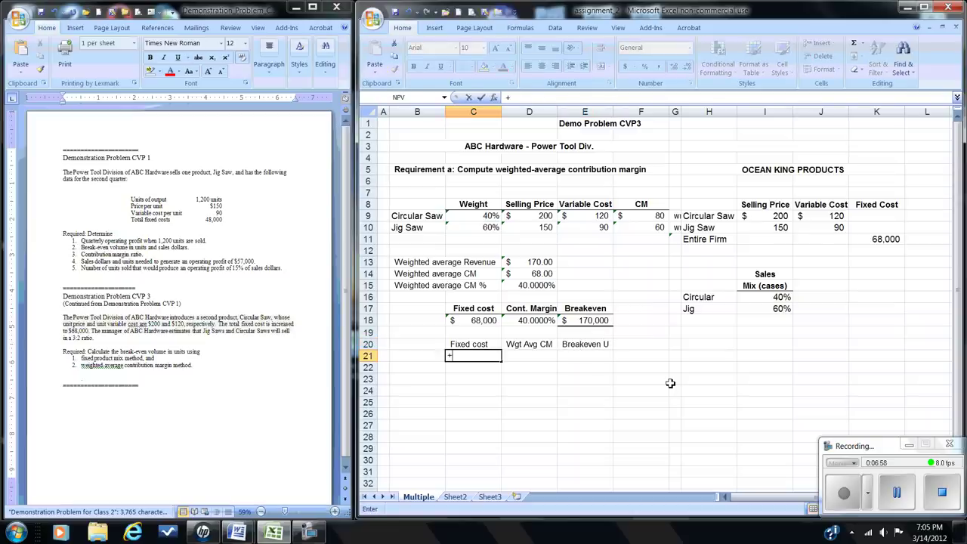
key(Up)
key(Up)
key(Up)
key(Return)
key(Up)
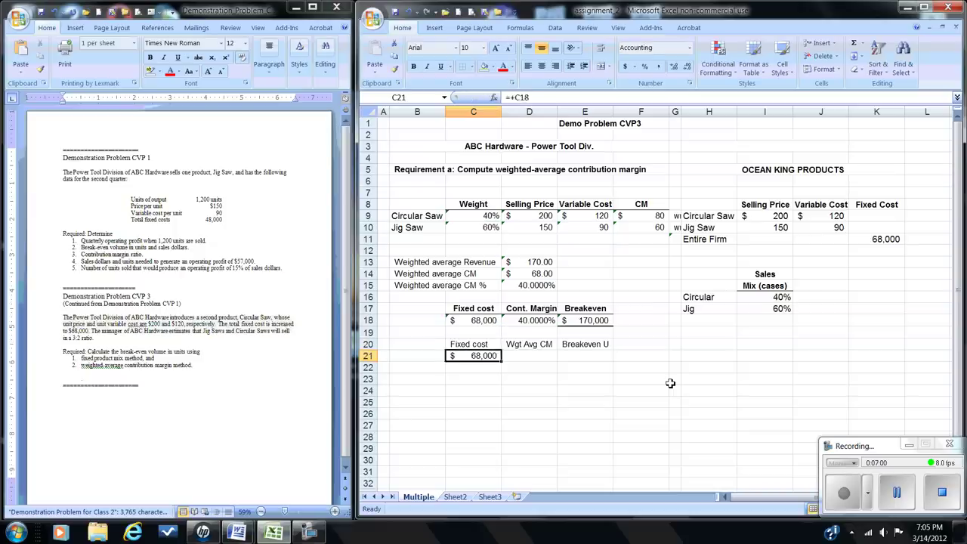
key(Right)
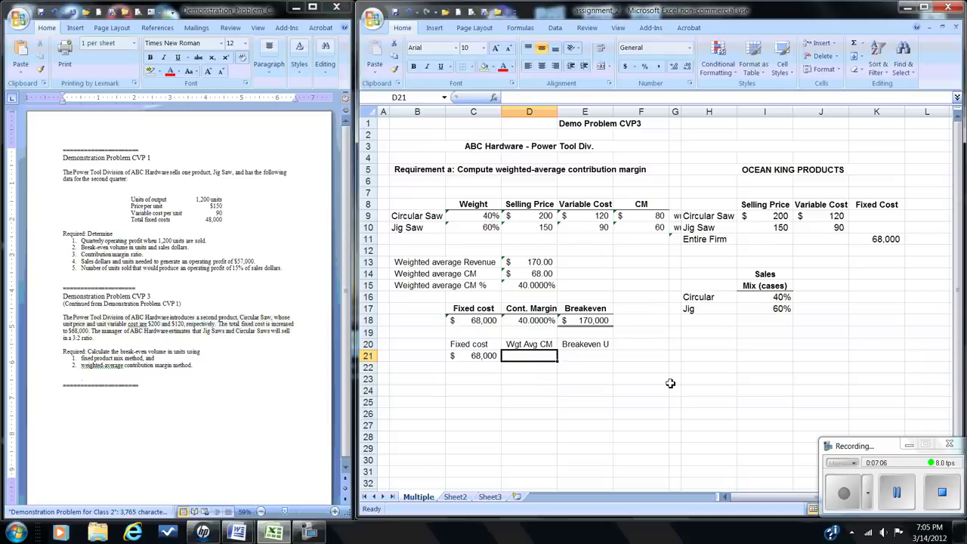
Link the Wgt Avg CM cell D21 to the weighted average CM above with +D14
text(+)
key(Up)
key(Up)
key(Up)
key(Up)
key(Up)
key(Up)
key(Up)
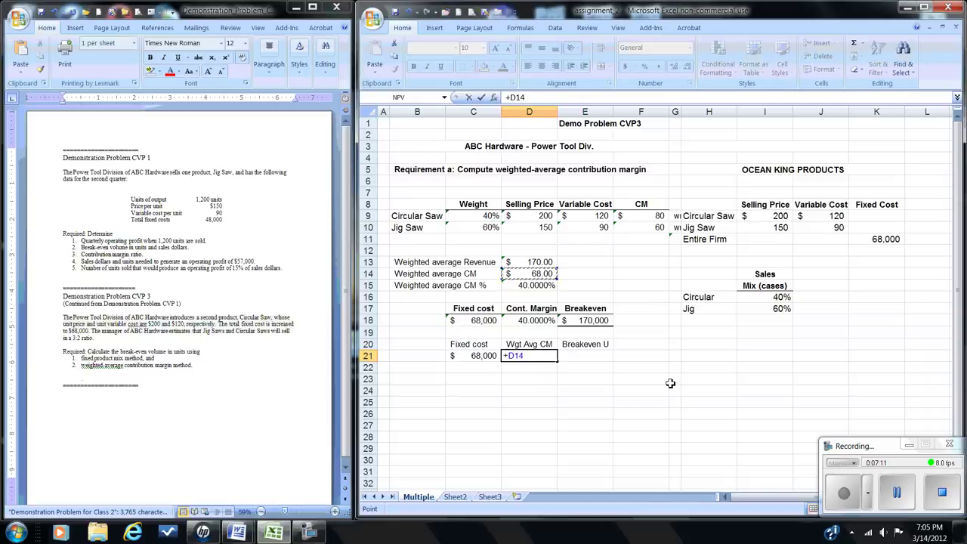
key(Return)
key(Up)
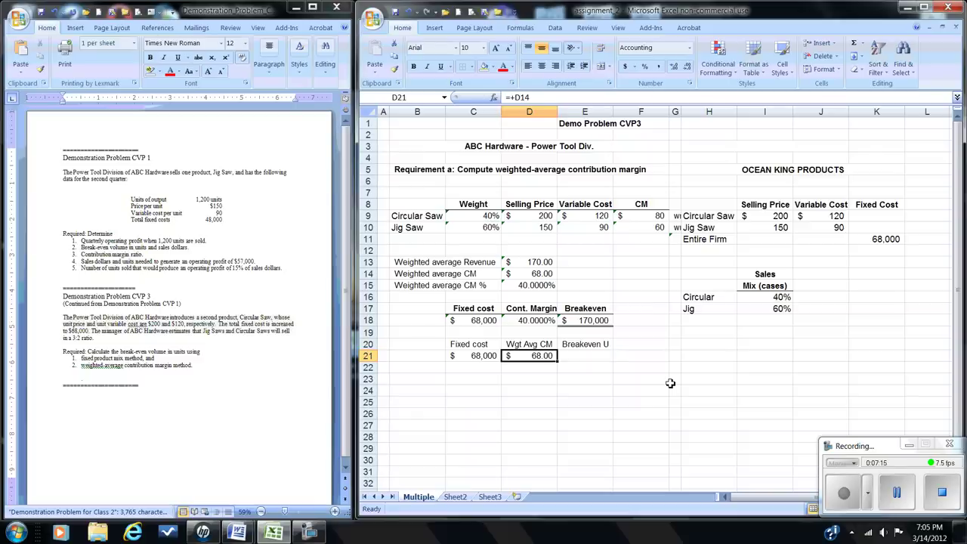
Compute the Breakeven U in E21 as fixed cost divided by weighted average contribution margin, =C21/D21
key(Right)
text(=)
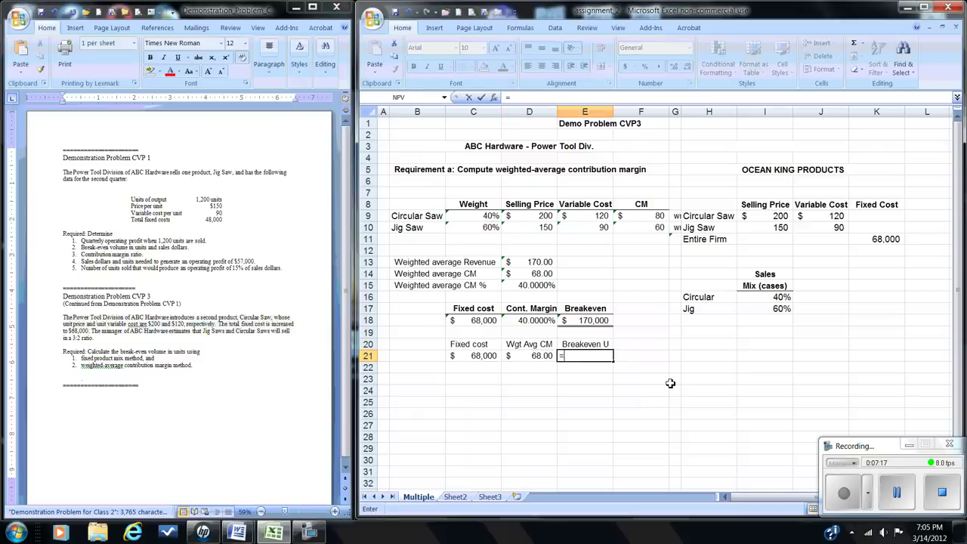
key(Left)
key(Left)
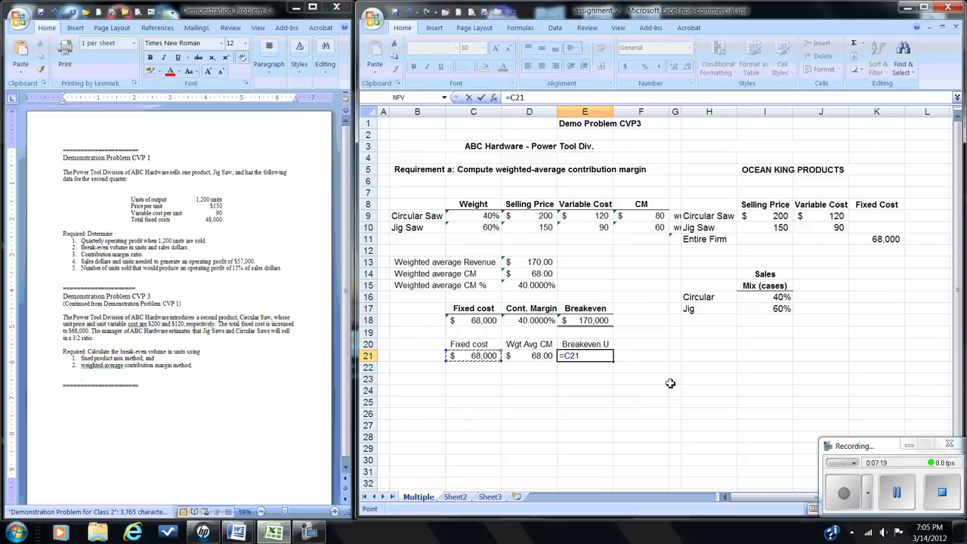
text(/)
key(Left)
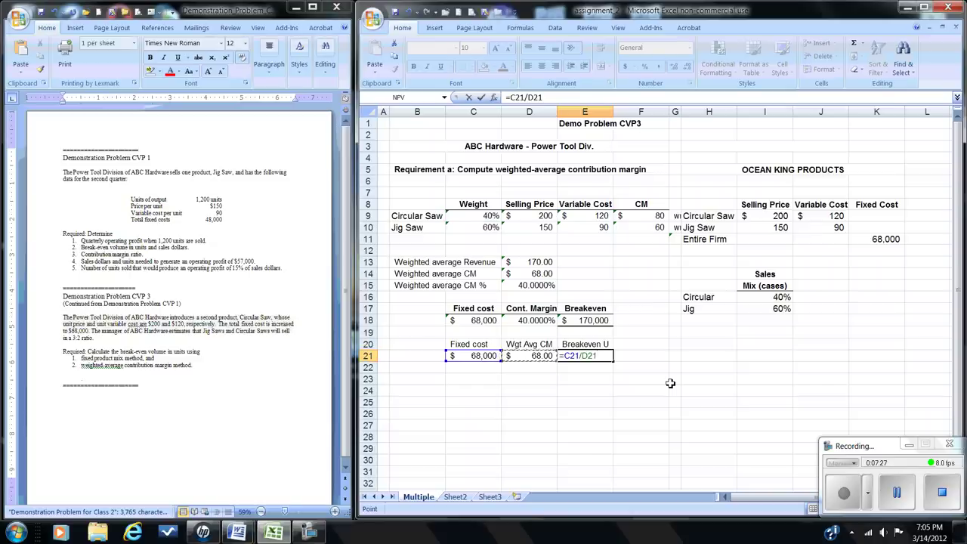
key(Return)
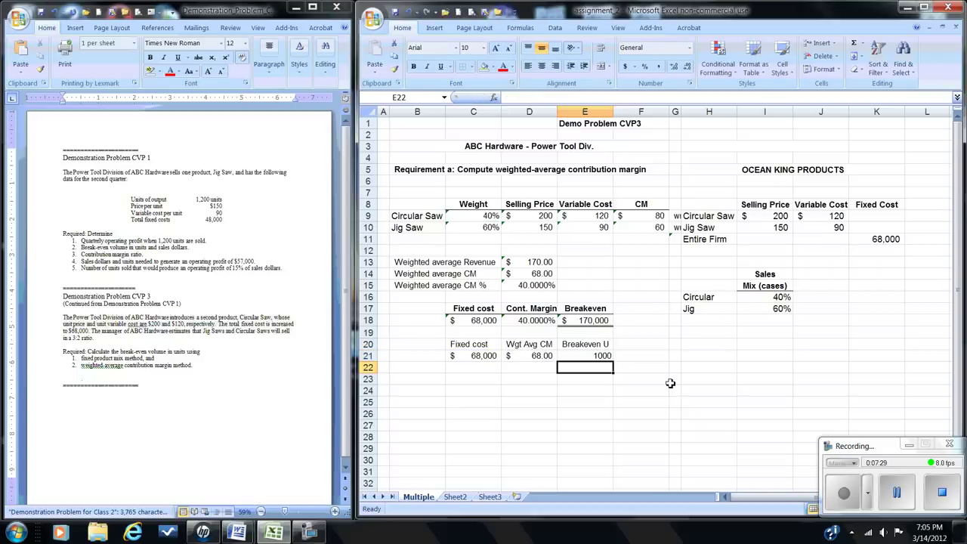